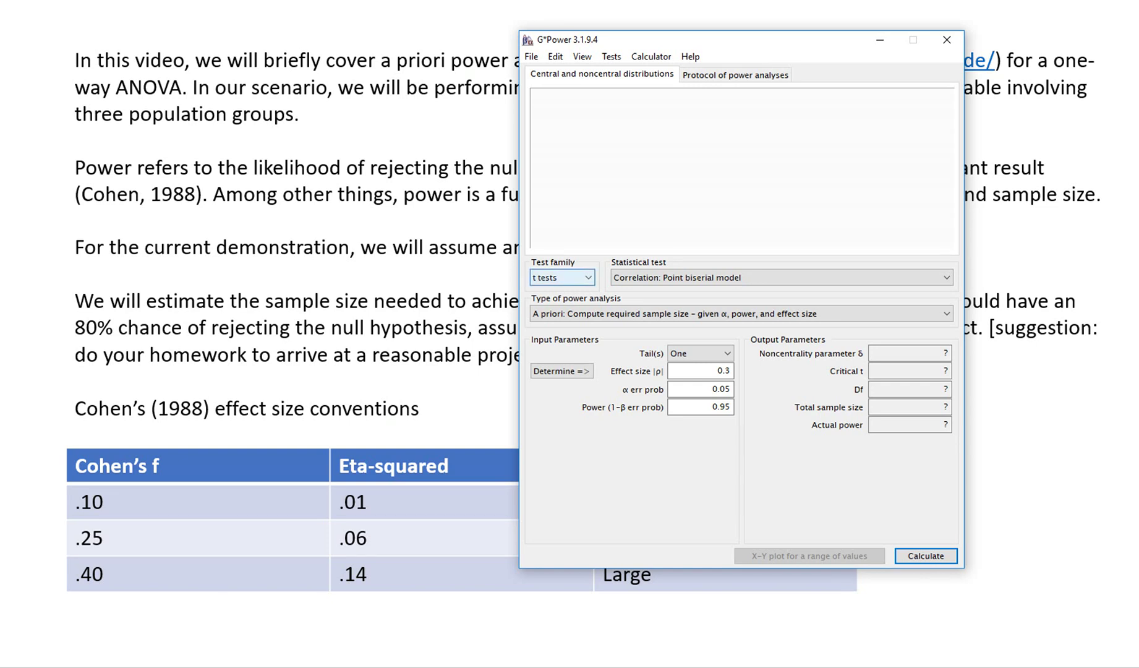
Step: Select the F tests family with ANOVA: Fixed effects, omnibus, one-way as the statistical test
click(562, 277)
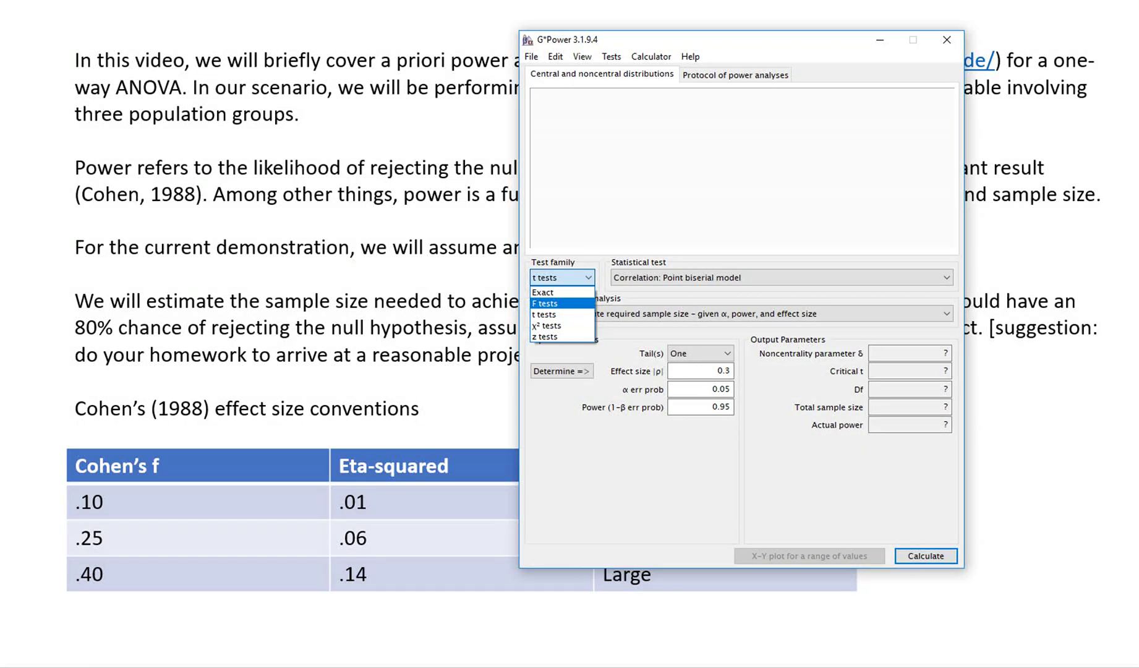
click(545, 303)
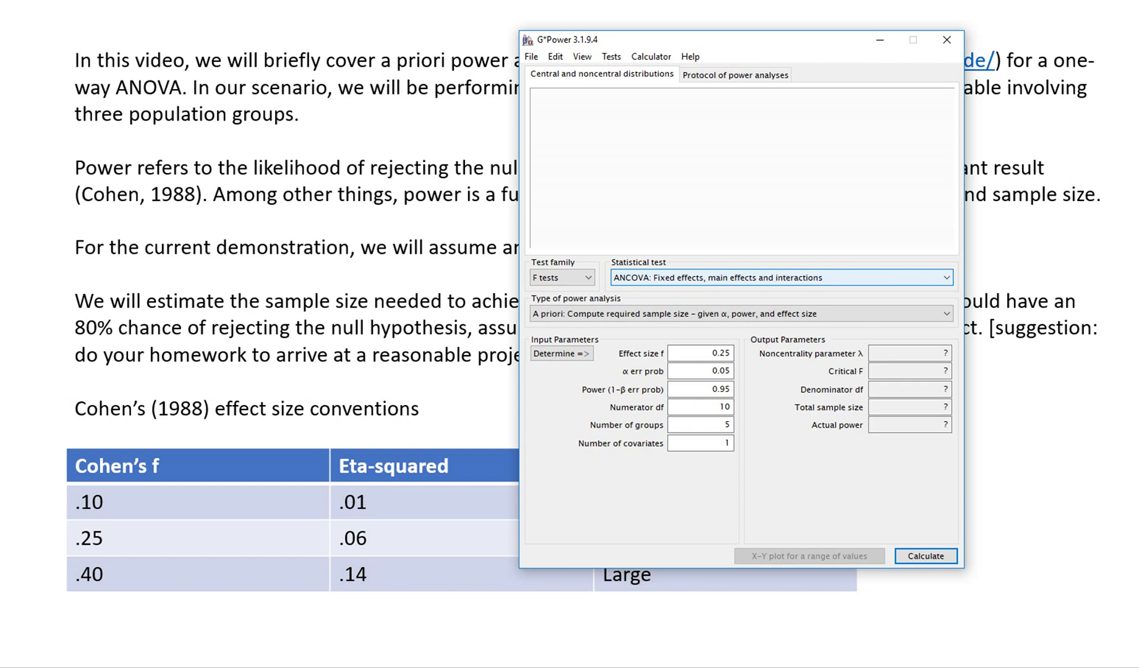
click(781, 277)
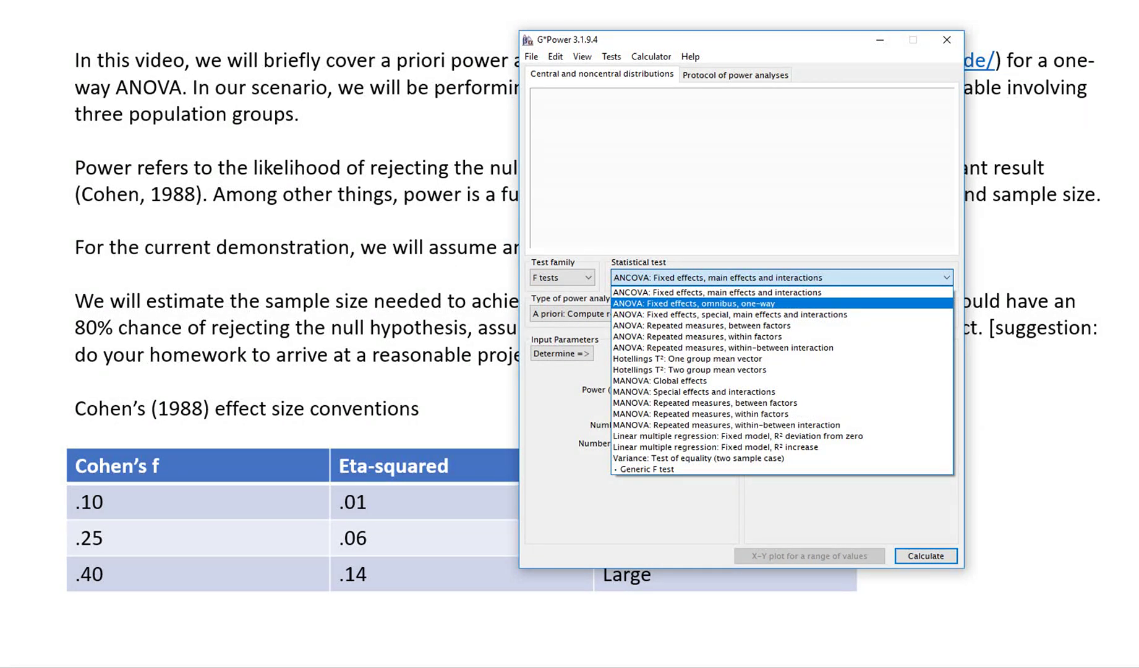
key(Return)
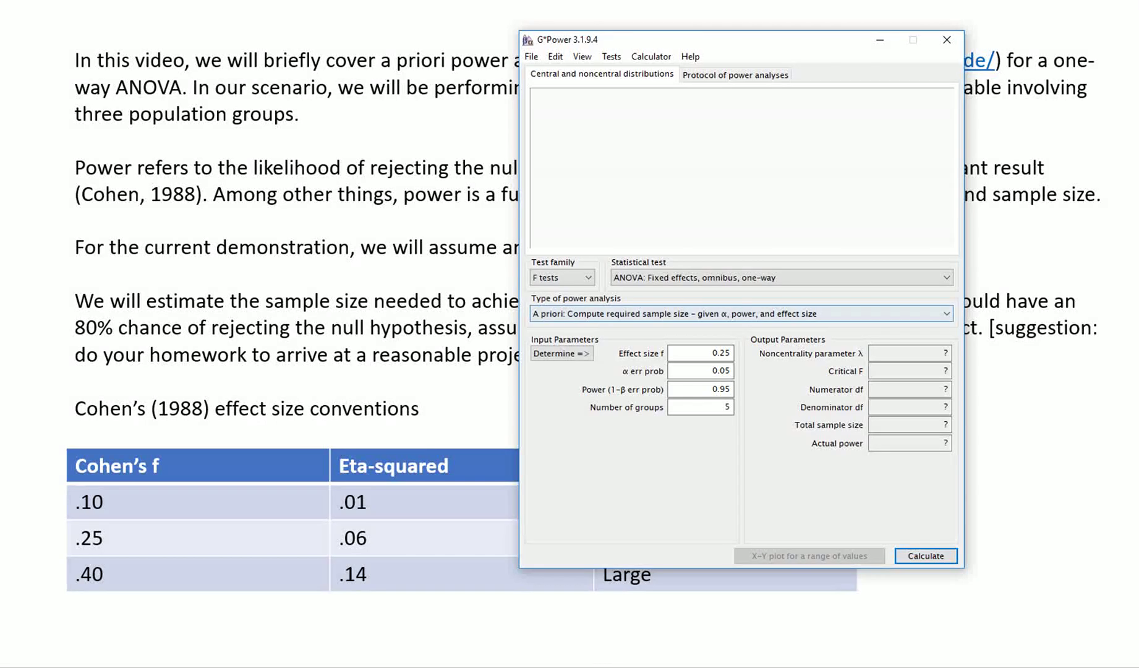
Step: Set the power to .80 and the number of groups to 3 for the one-way ANOVA
mouse_move(700, 352)
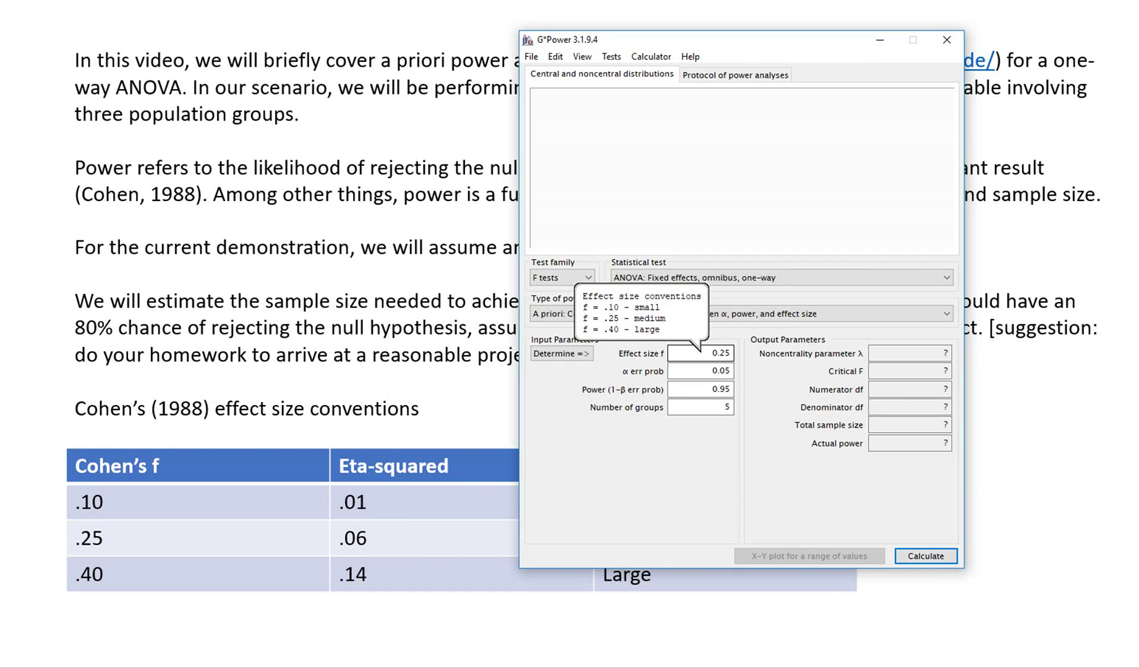
double_click(720, 353)
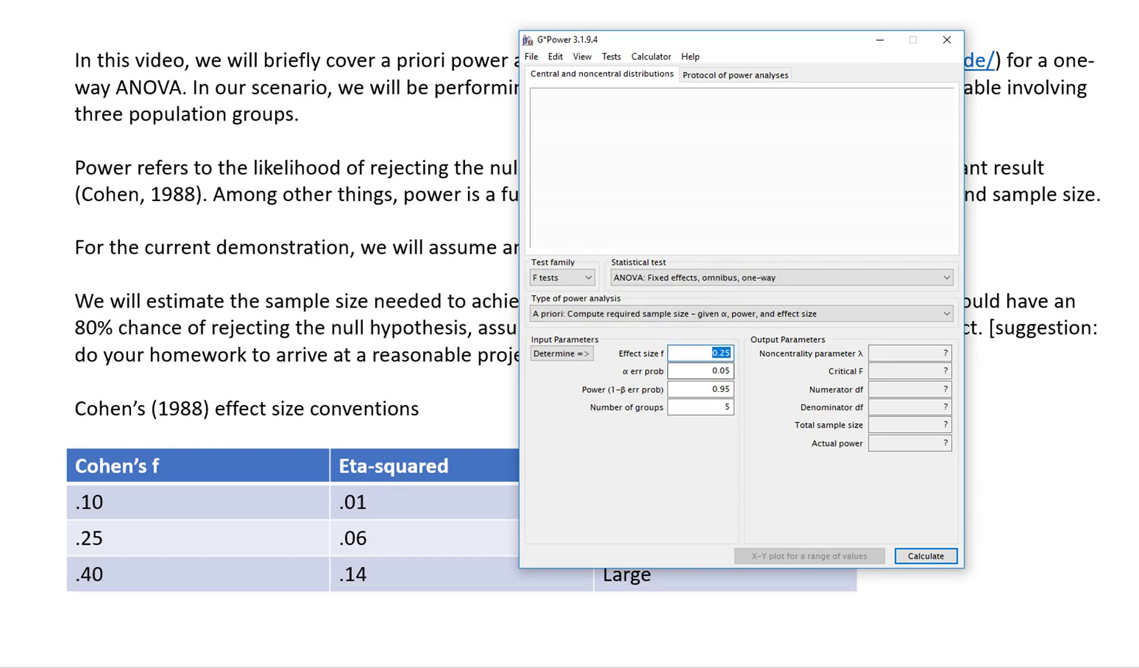
double_click(716, 371)
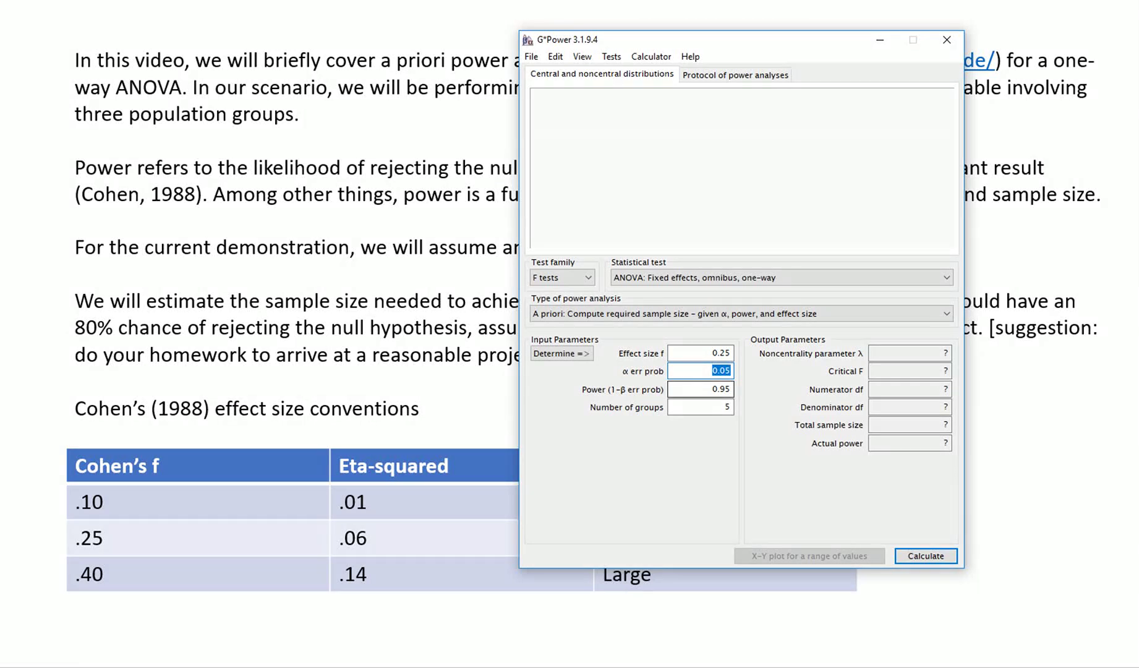
double_click(720, 389)
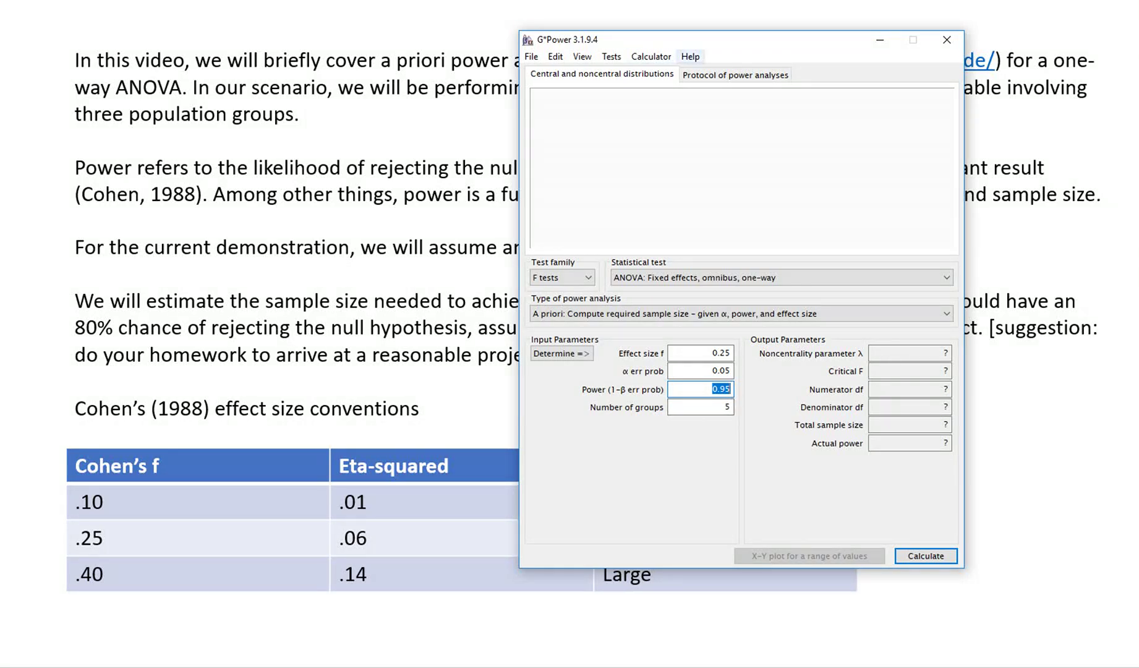
drag(729, 40, 633, 328)
drag(523, 328, 675, 41)
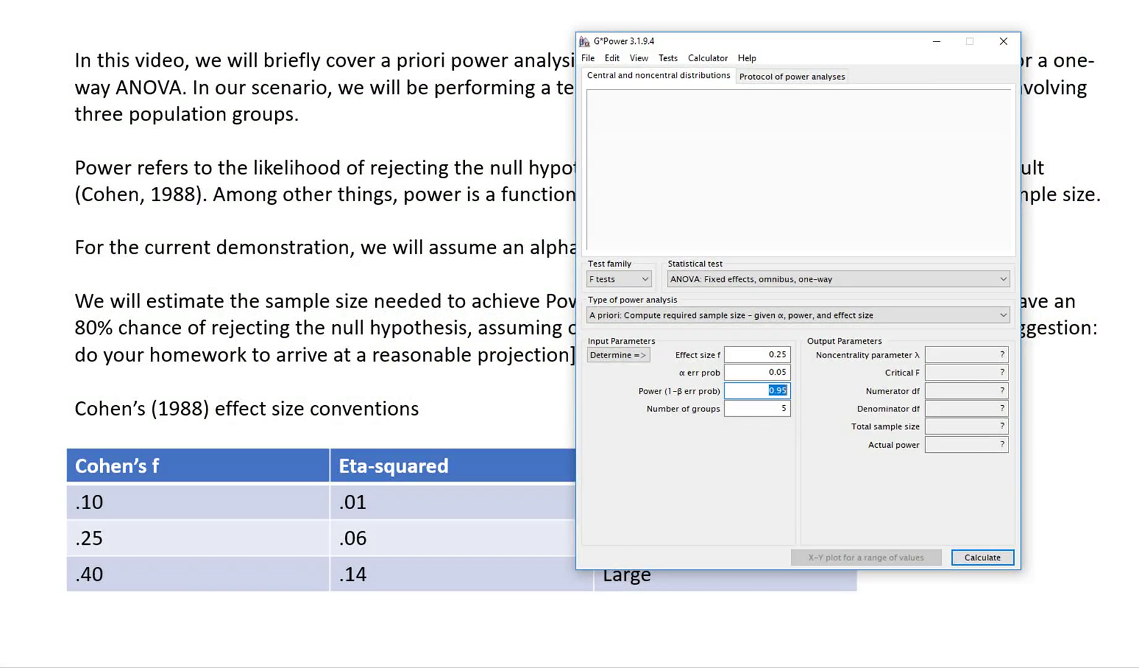
text(.80)
key(Tab)
text(3)
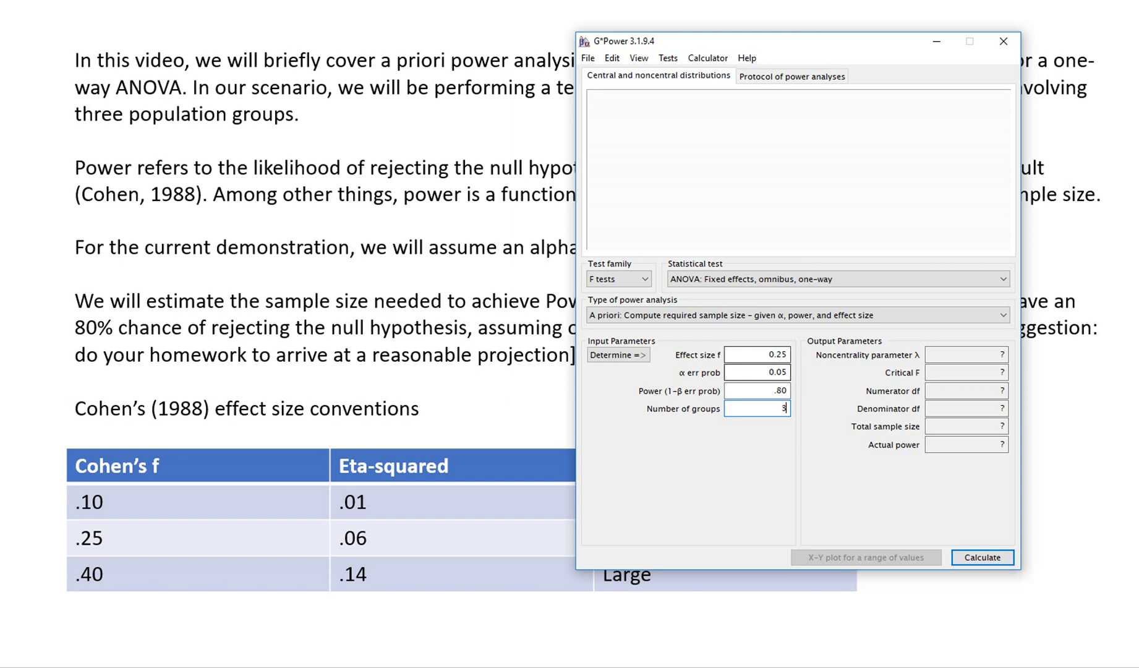
Step: Calculate the required sample size for effect size f 0.25, alpha 0.05, power .80 and 3 groups
double_click(768, 354)
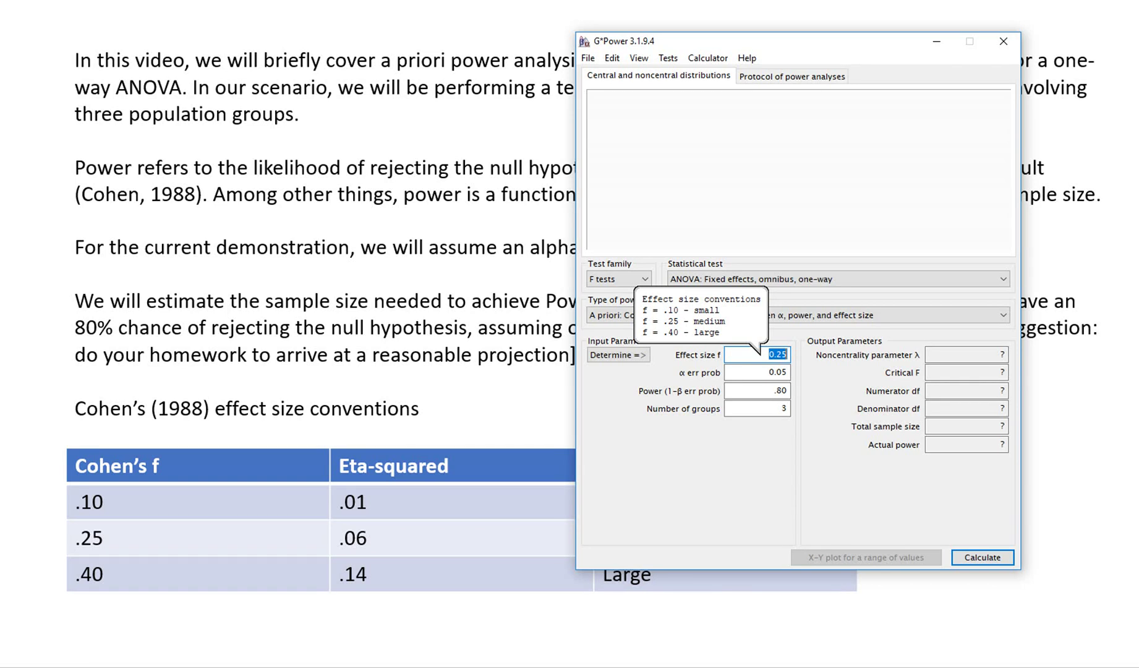
key(Tab)
key(Tab)
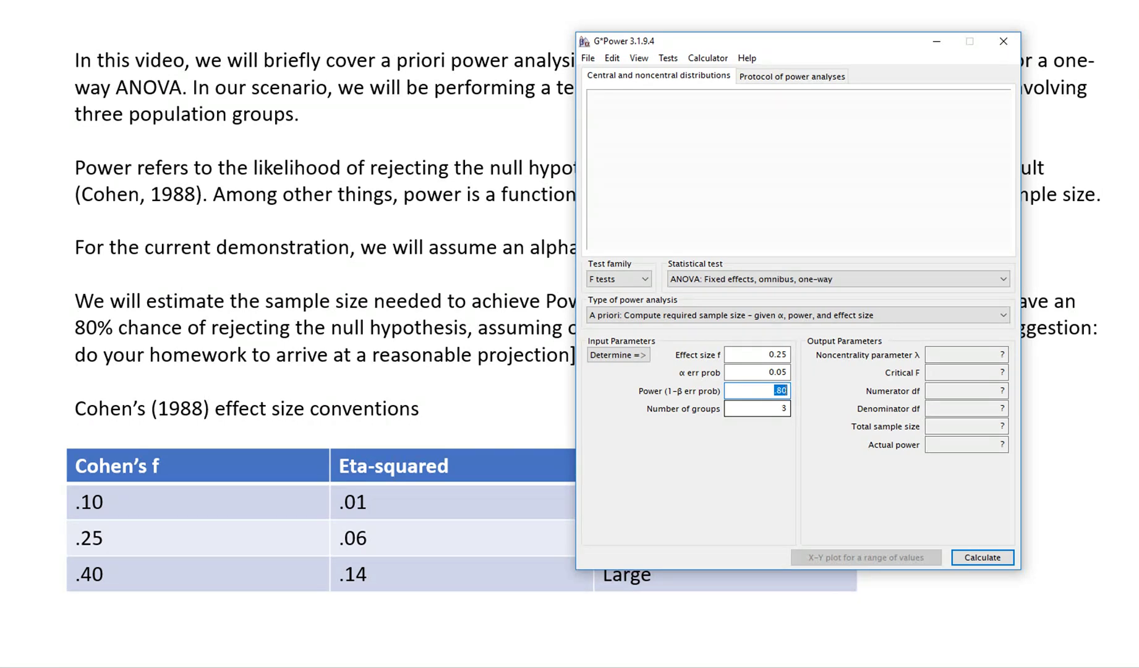
key(Tab)
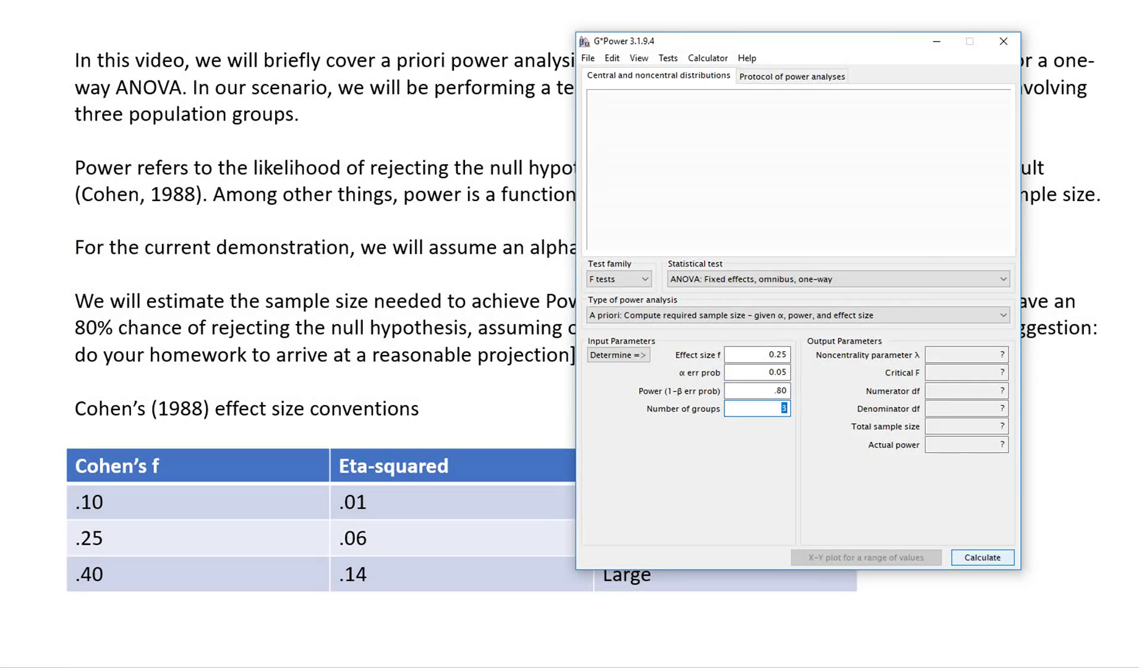
key(Return)
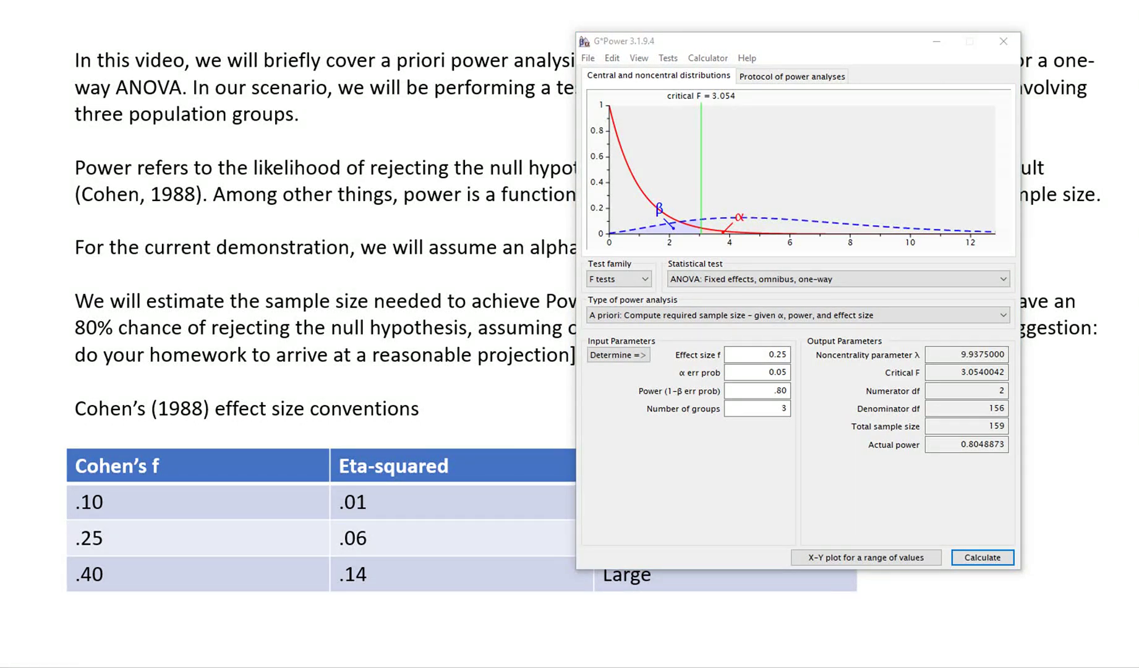
Step: Examine the total sample size and actual power in the output parameters
drag(876, 455, 981, 457)
drag(851, 437, 900, 437)
mouse_move(975, 435)
mouse_down()
mouse_move(1005, 436)
mouse_move(996, 412)
mouse_move(978, 435)
mouse_up()
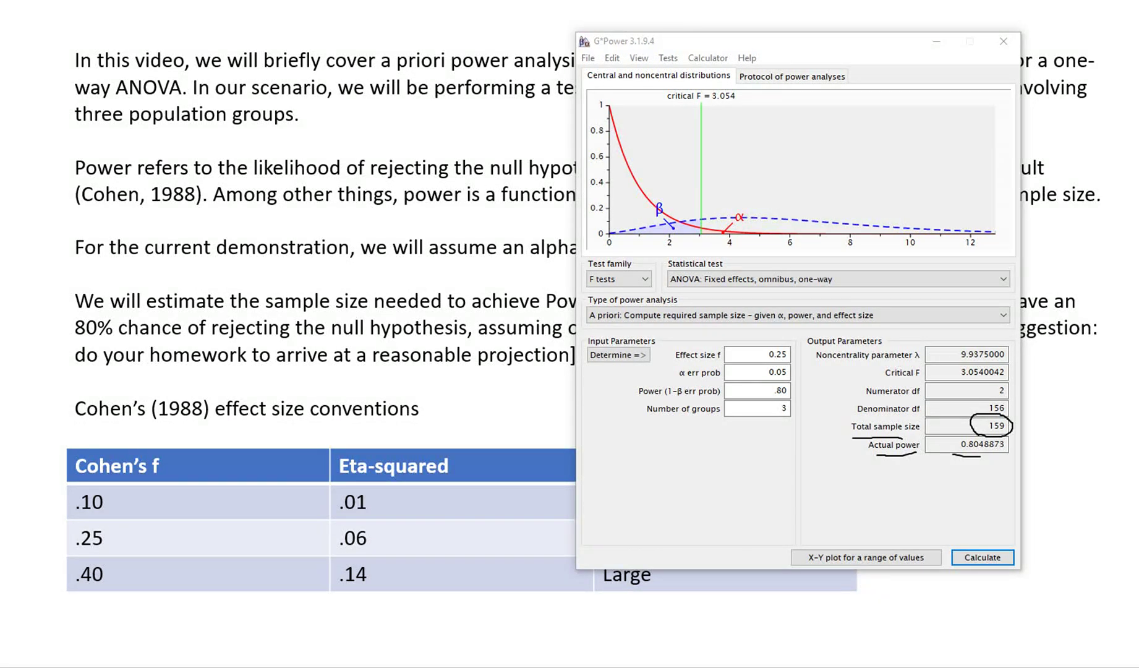
key(Escape)
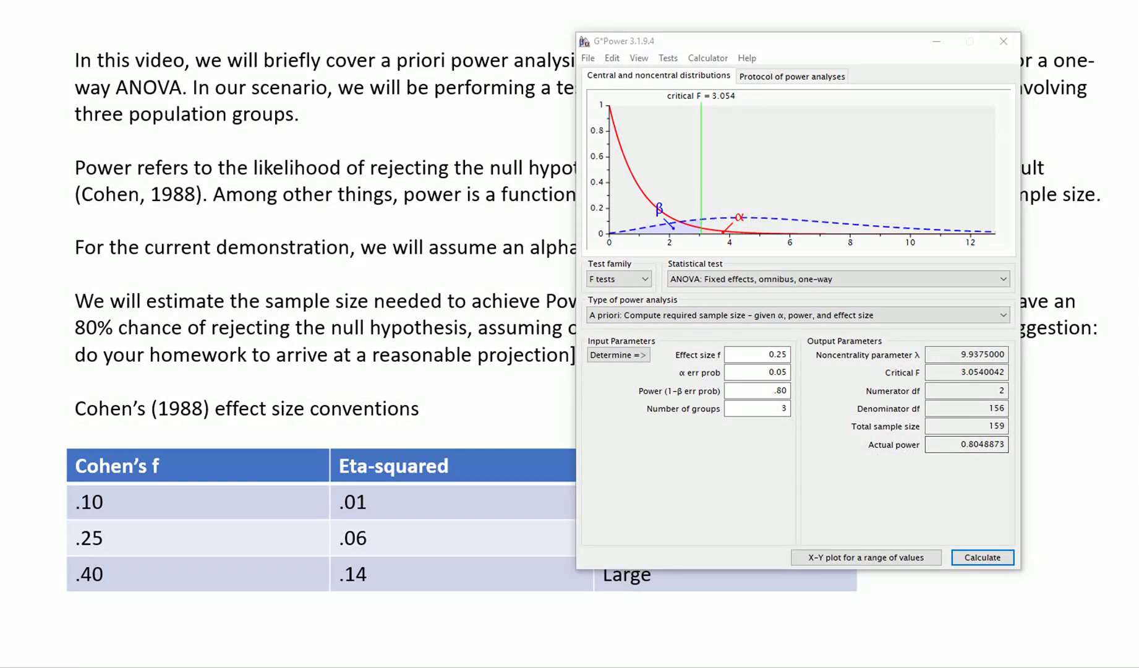
Step: Switch to Calculator and divide the total sample size of 159 by 3 to get the size per group
key(alt+Tab)
click(497, 520)
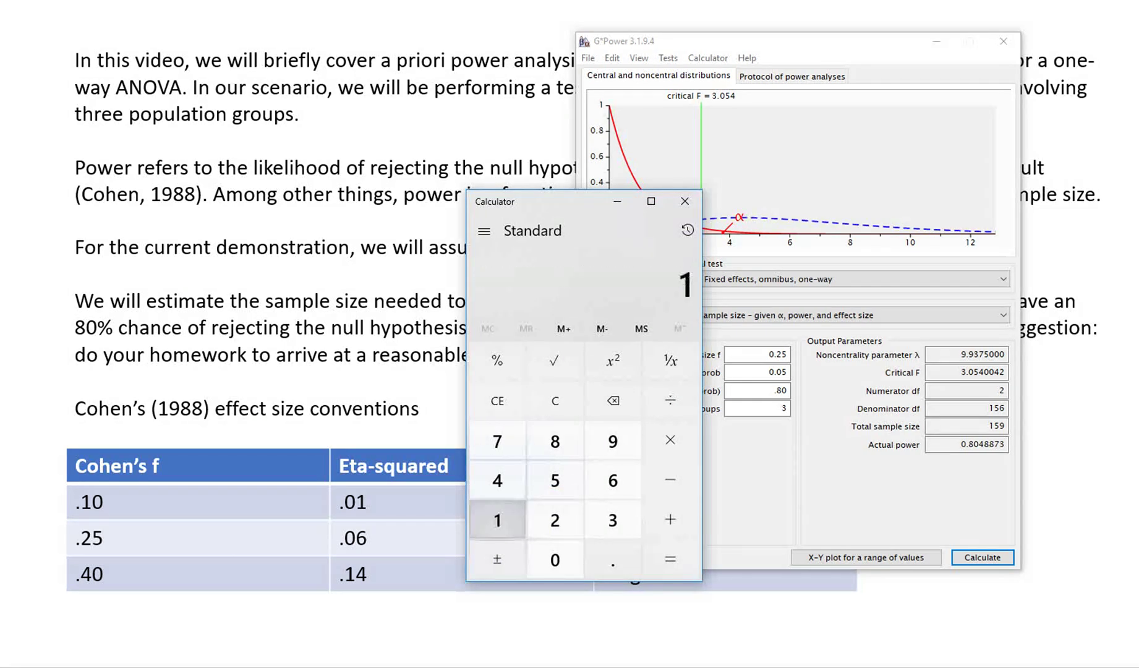
click(554, 481)
click(612, 441)
click(670, 400)
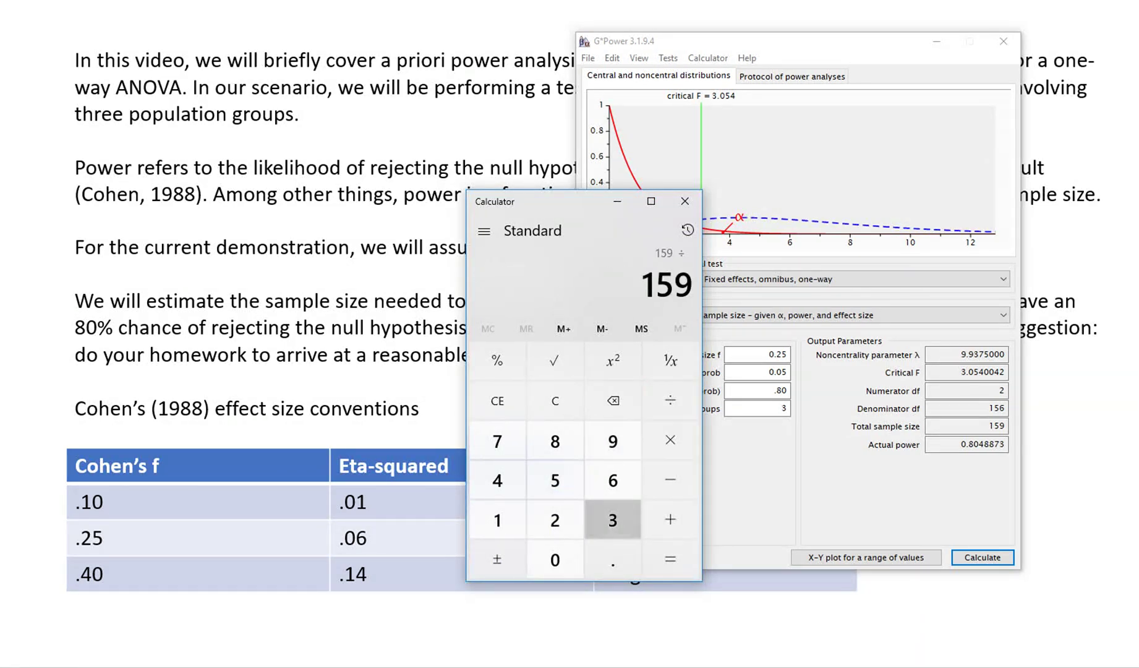
click(613, 520)
click(670, 558)
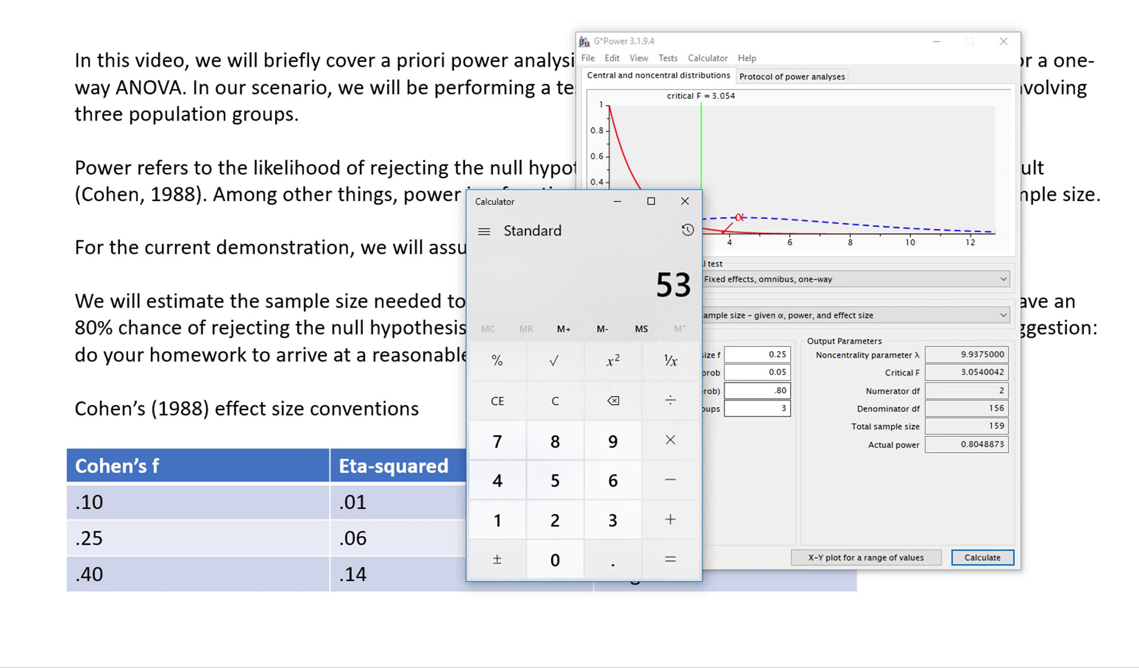
Step: In G*Power, set the effect size f to .10, recalculate and check the total sample size
click(783, 408)
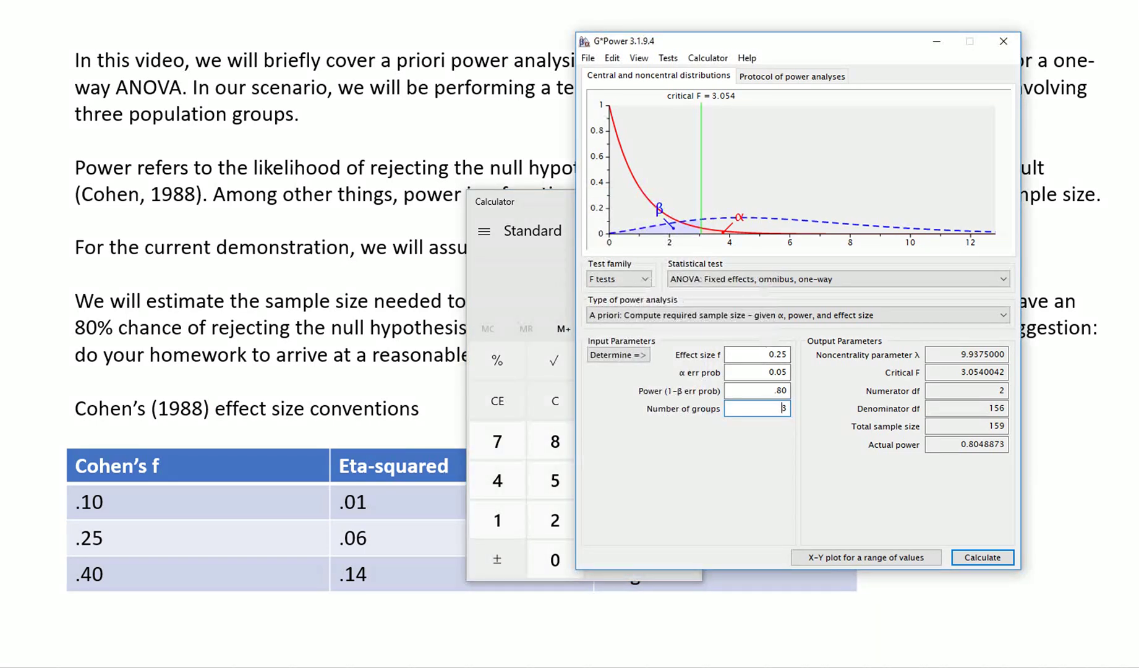
drag(768, 354, 787, 354)
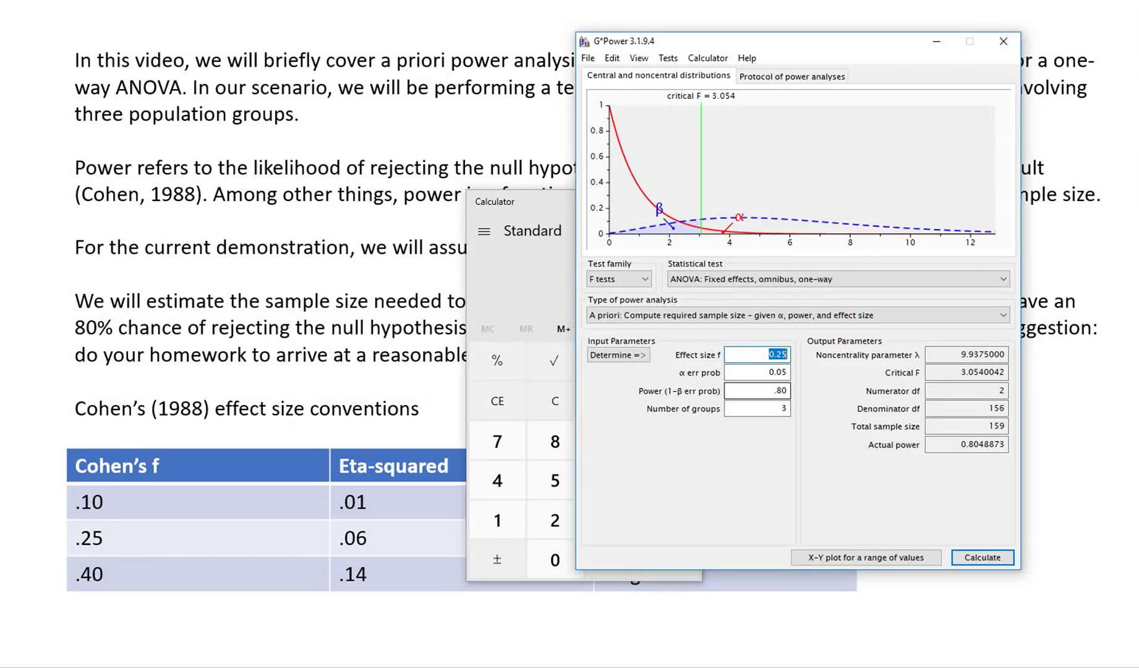
text(.10)
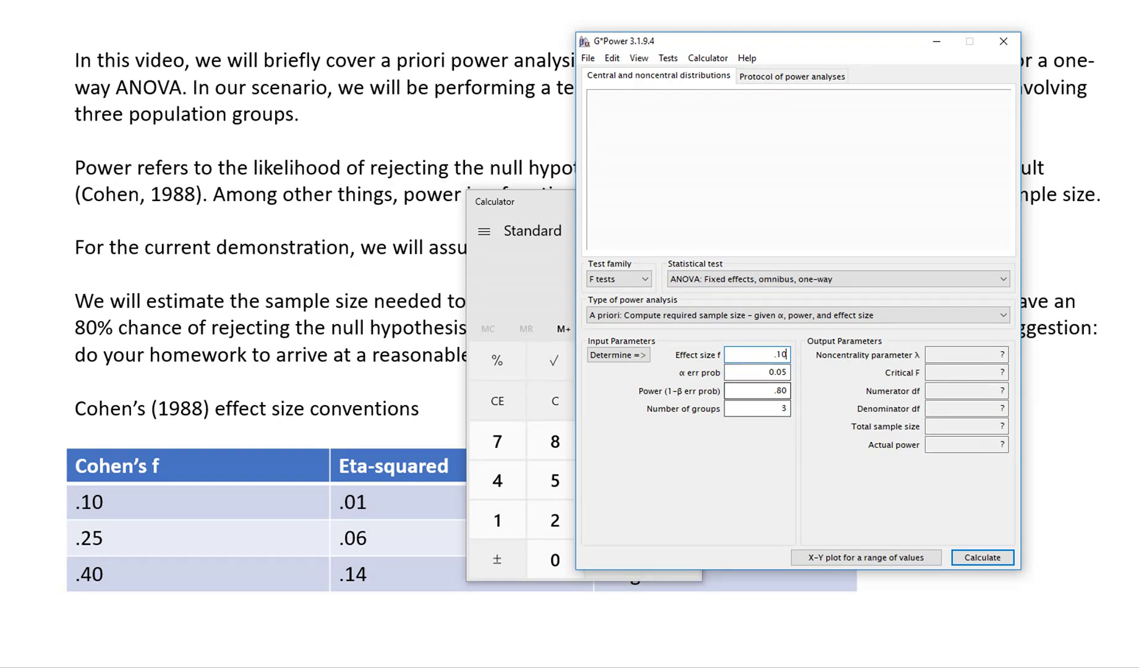
key(Return)
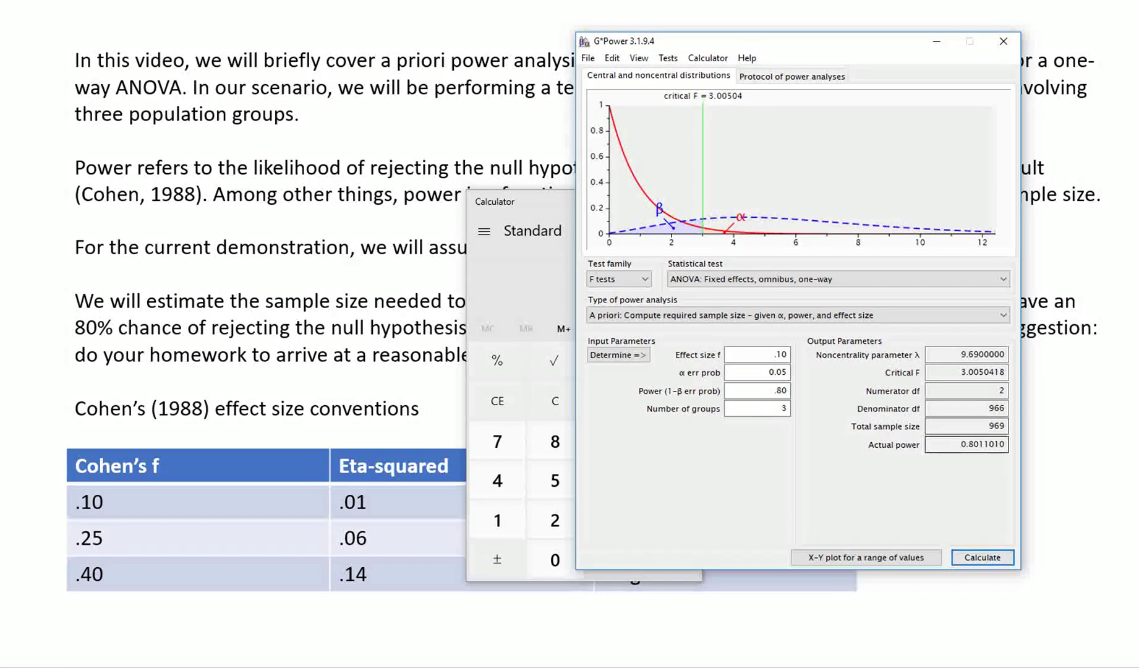
double_click(996, 426)
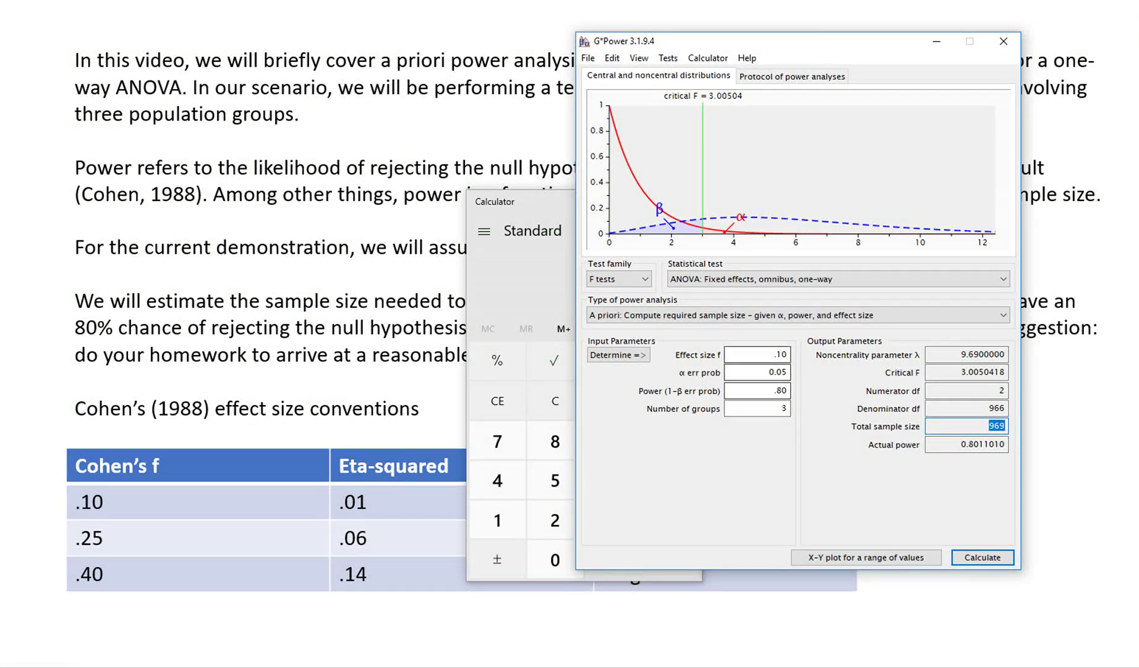
double_click(780, 355)
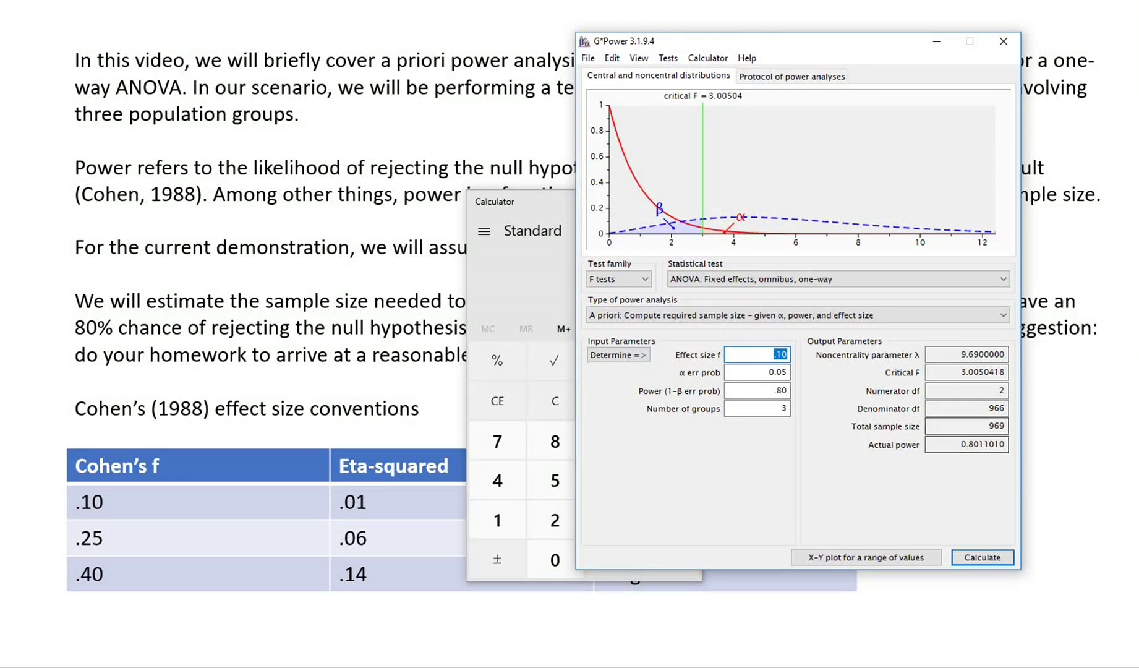
double_click(996, 426)
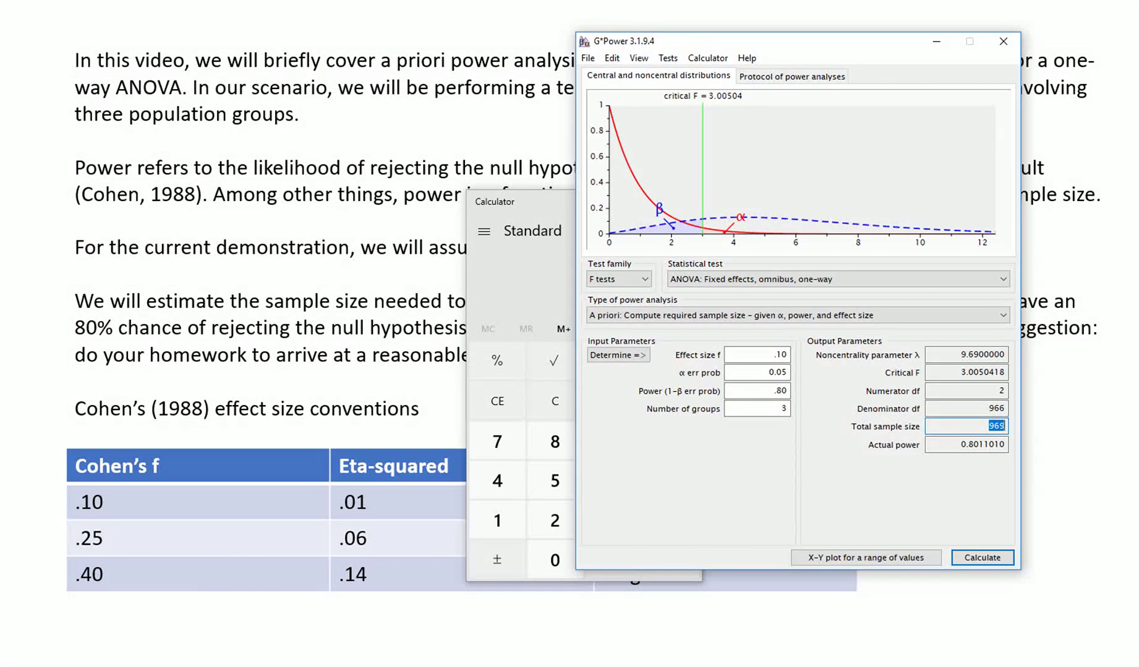
Step: Return to Calculator and divide 969 by 3 to get the group size for the small effect
click(527, 277)
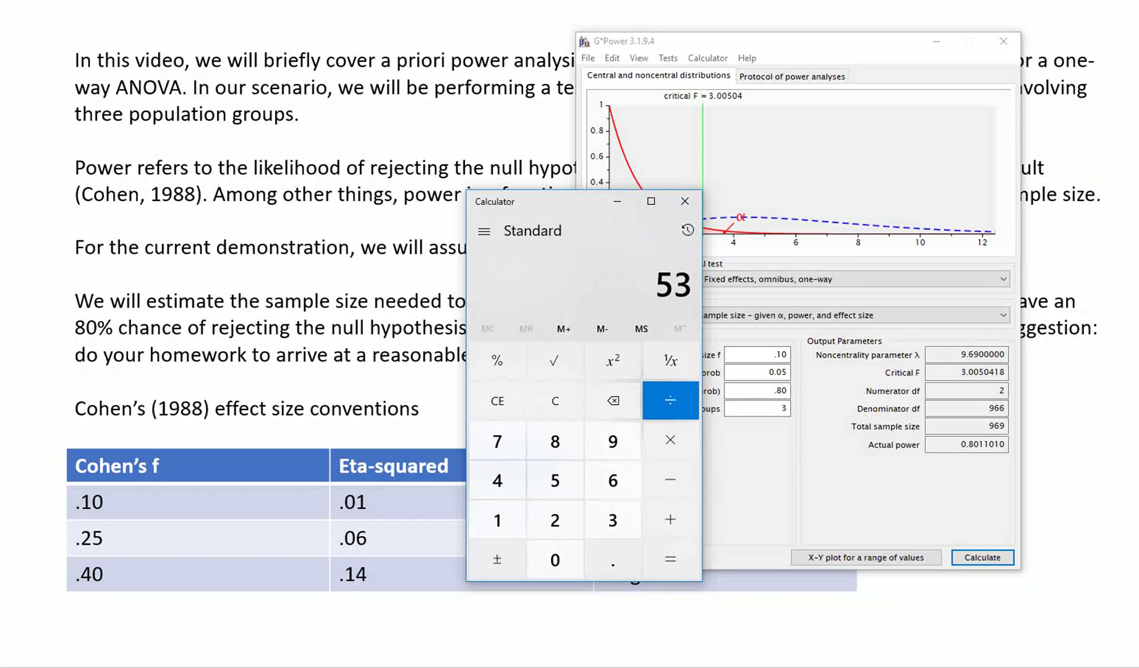
click(612, 441)
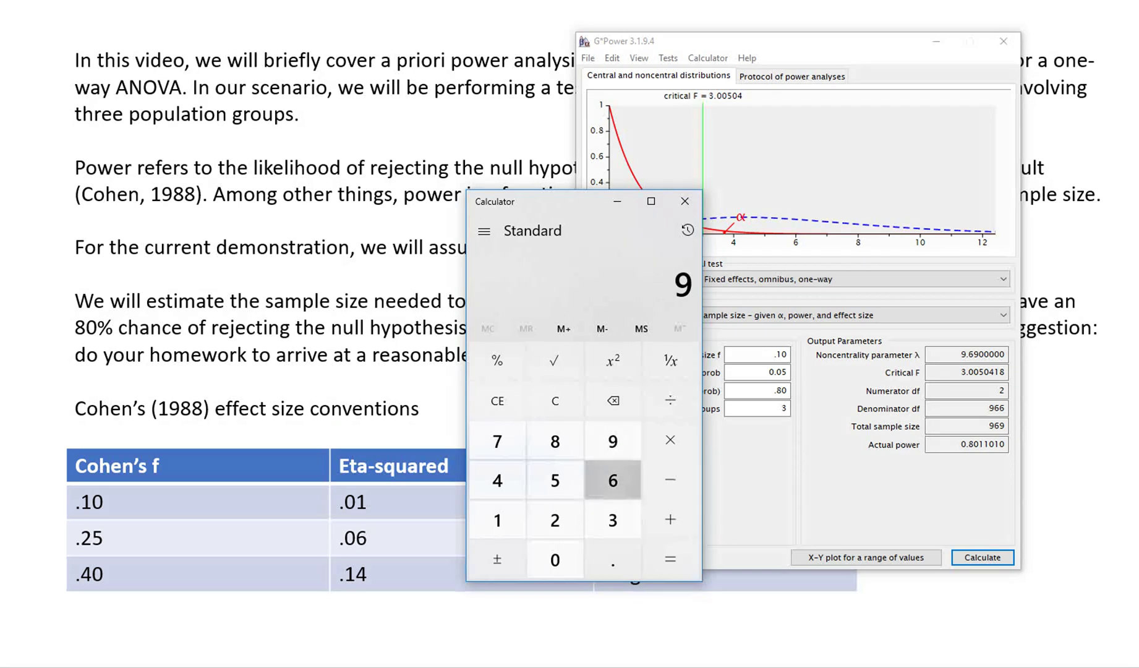
click(612, 480)
click(612, 441)
click(670, 400)
click(612, 520)
click(670, 558)
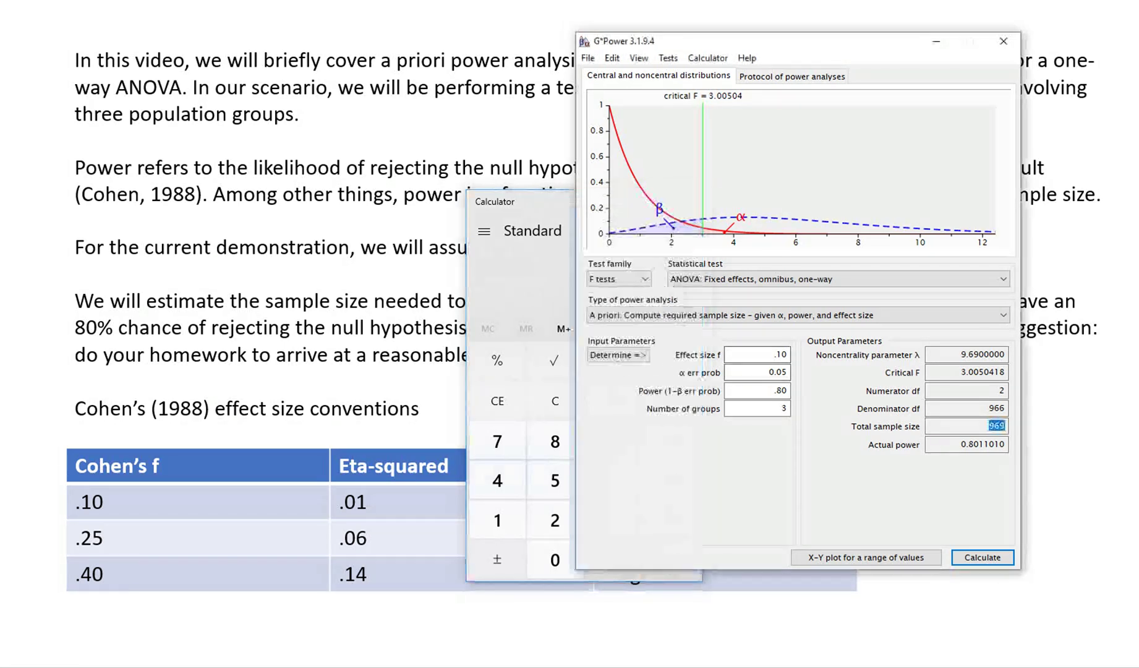
Step: Switch back to G*Power, set the effect size f to .40, recalculate and check the total sample size
key(alt+Tab)
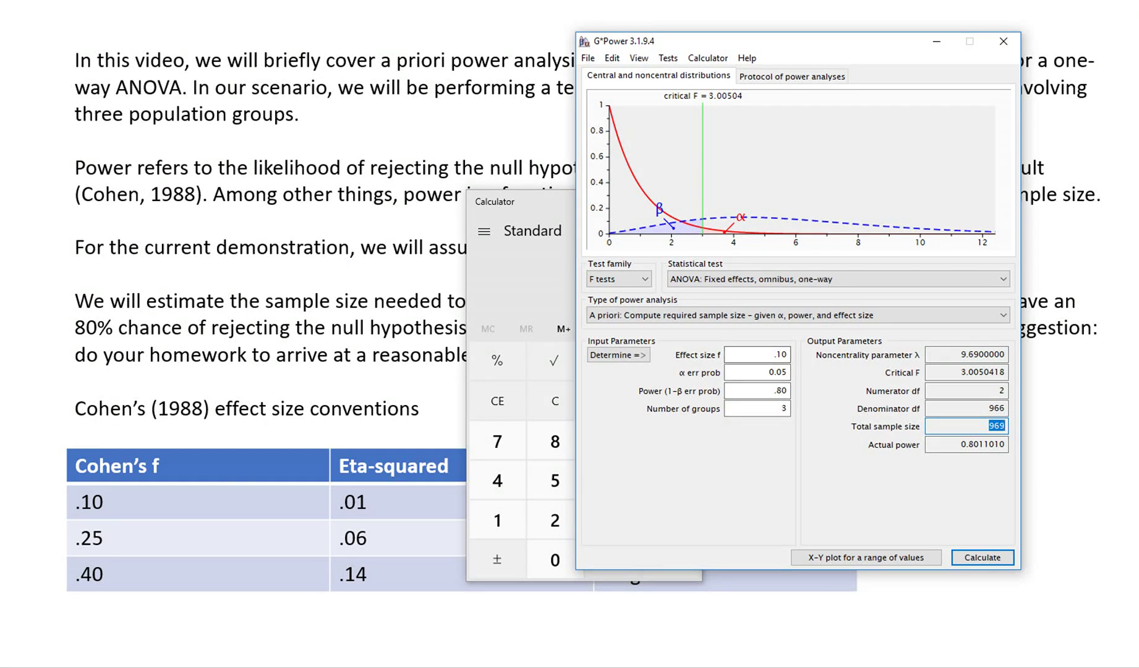
double_click(780, 355)
text(.40)
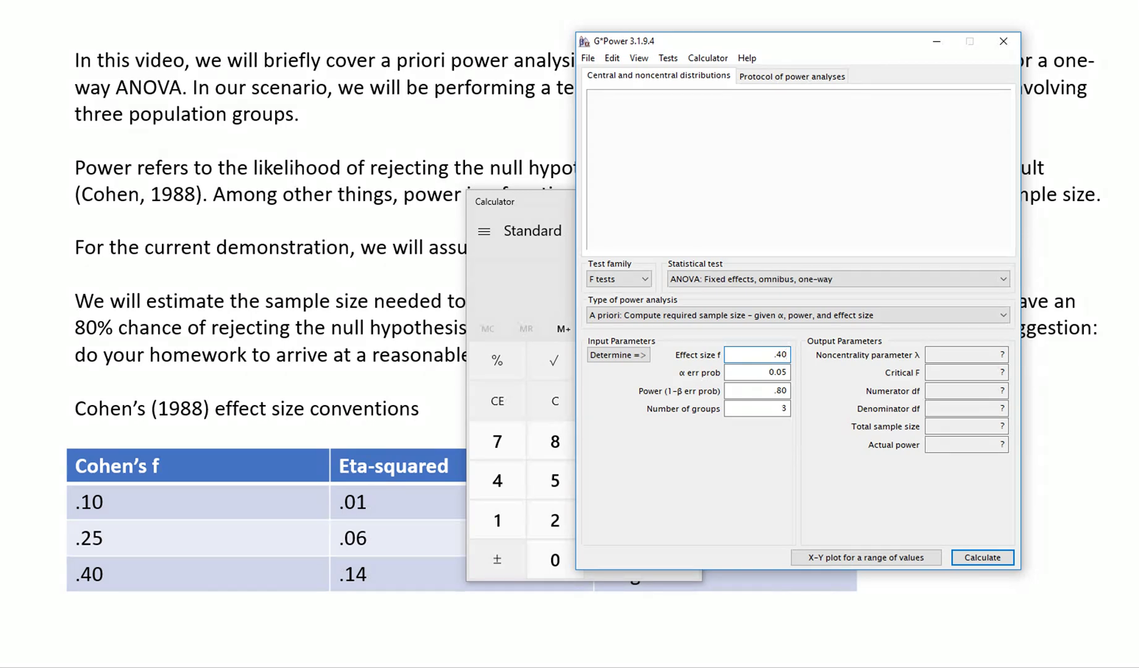
click(982, 557)
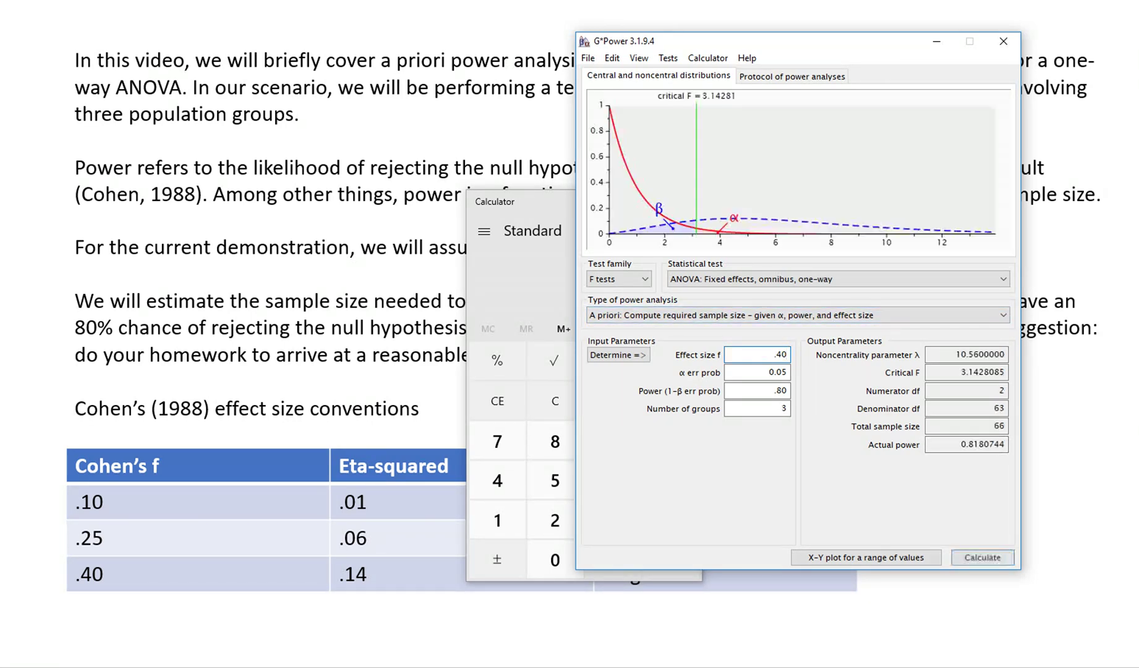
double_click(998, 426)
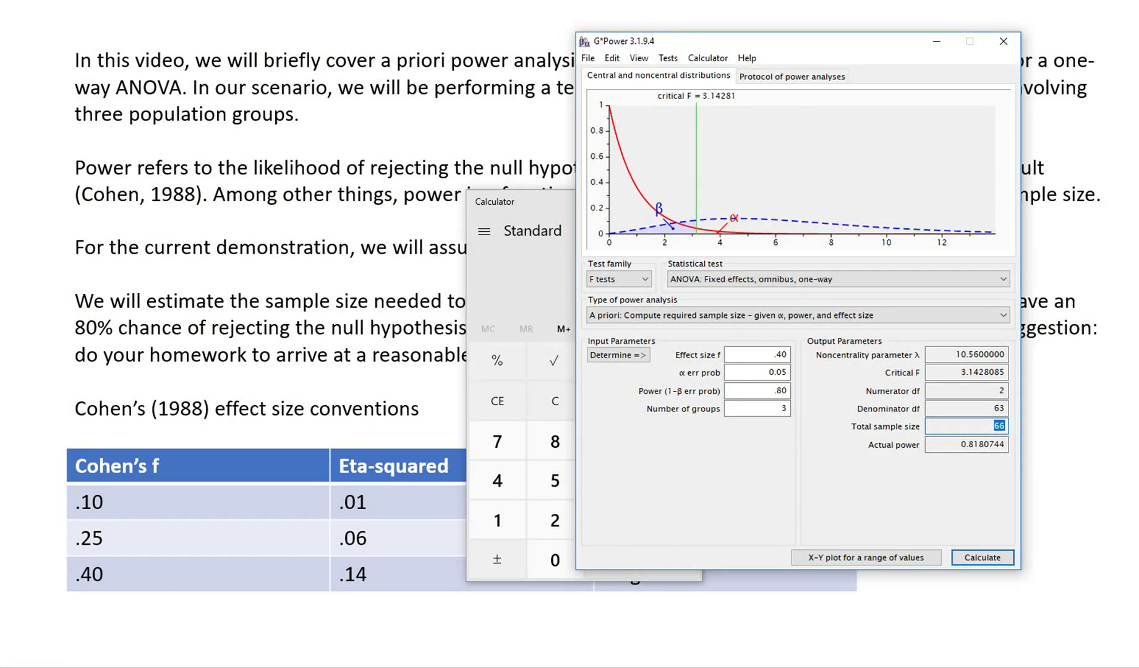
Step: Review the power, alpha, number of groups and effect size entered as input parameters
mouse_move(767, 354)
double_click(778, 390)
double_click(769, 372)
double_click(783, 408)
double_click(778, 354)
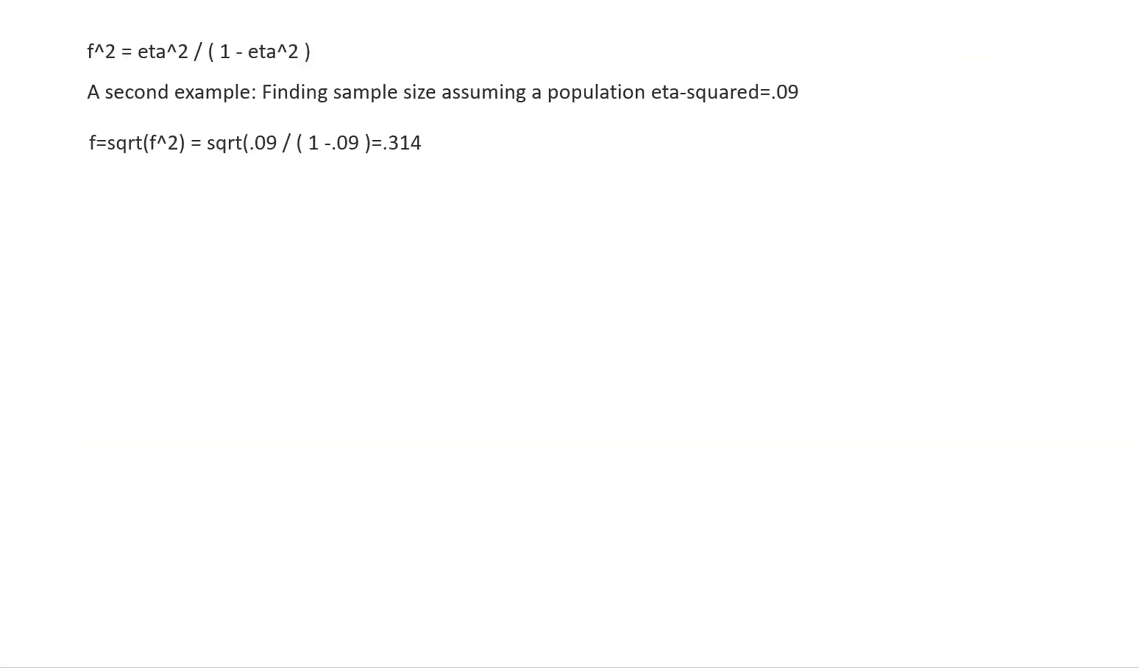
Step: Review the slide's formula converting eta-squared to f^2 and the population eta-squared assumed in the second example
drag(137, 52, 188, 51)
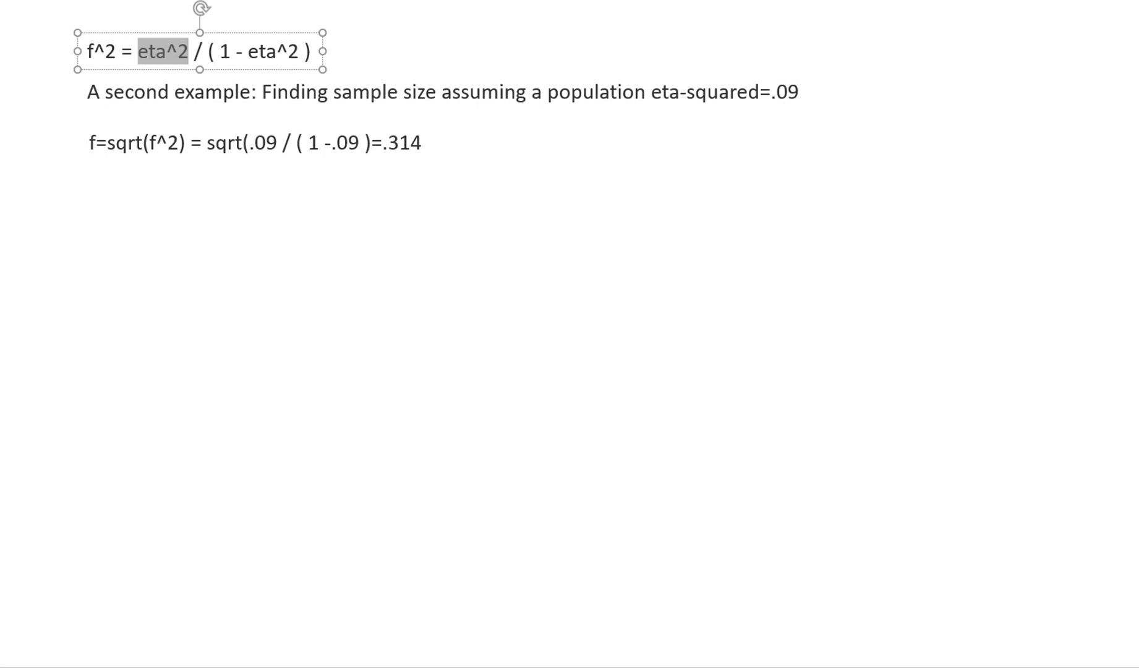
drag(87, 51, 303, 51)
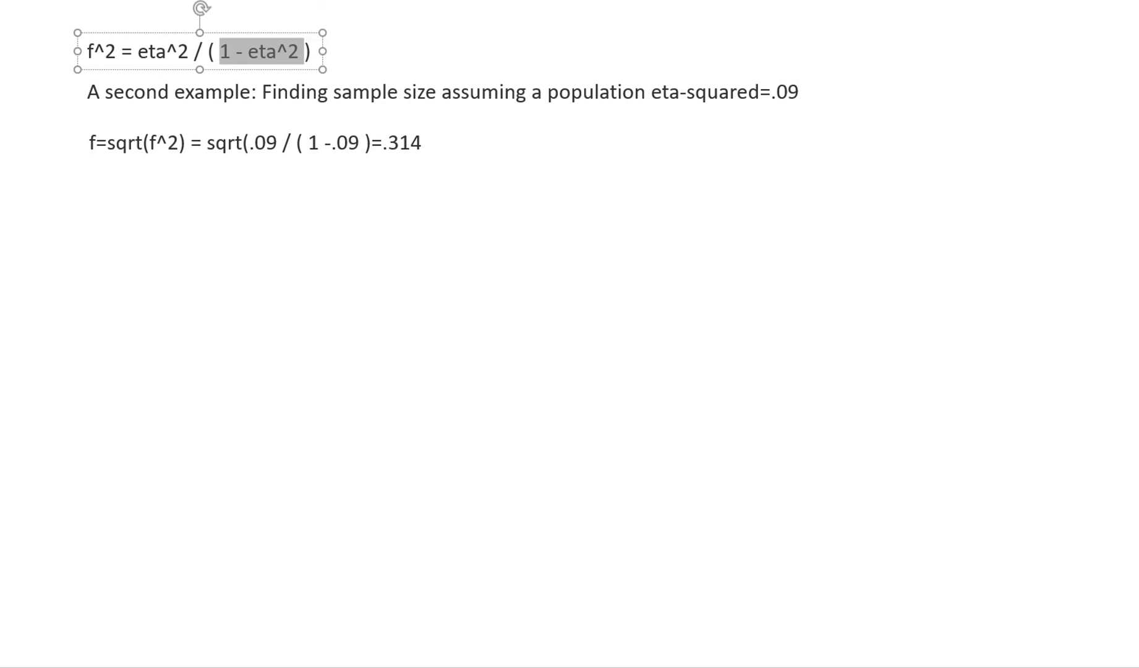
key(Escape)
key(Escape)
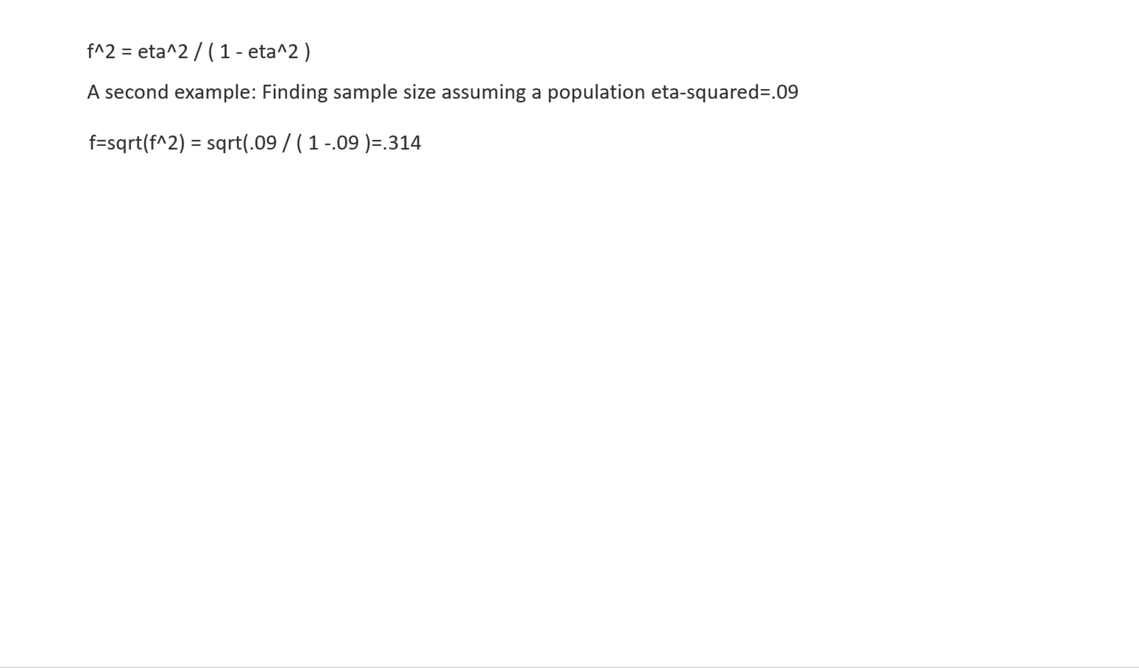
drag(771, 92, 792, 92)
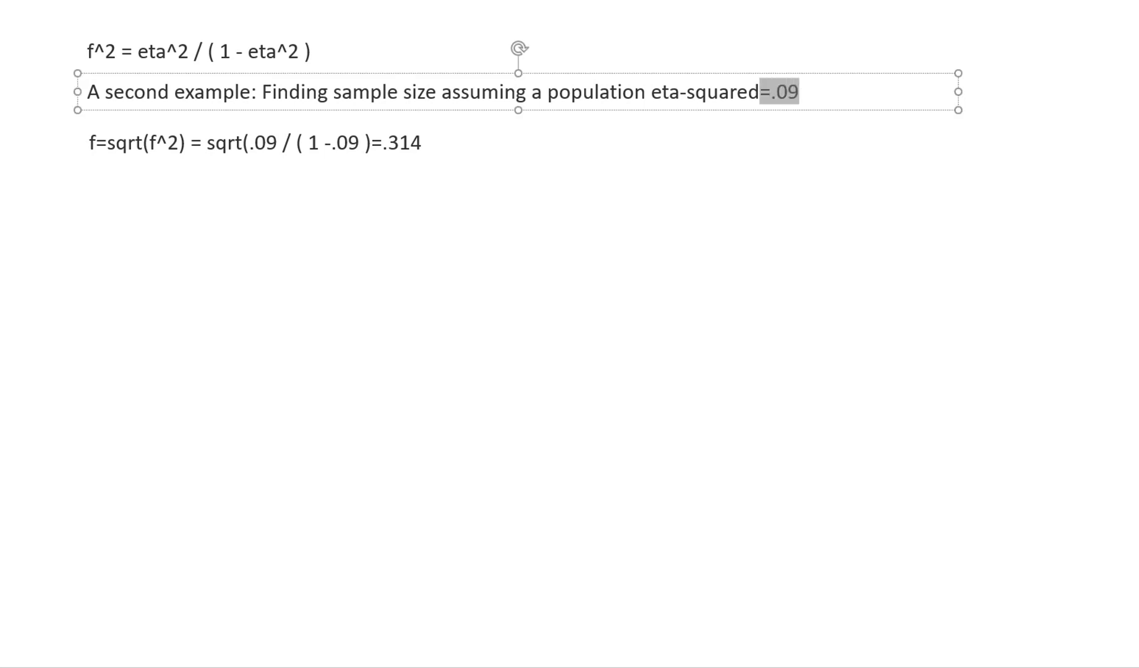
key(Escape)
key(Escape)
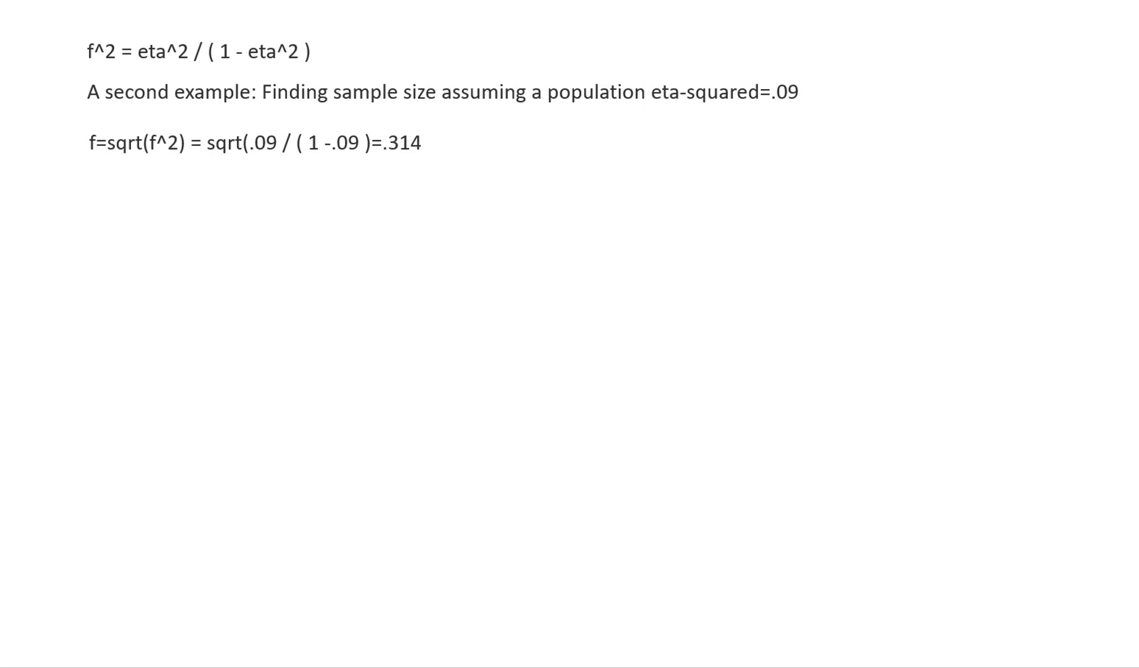
drag(137, 51, 311, 52)
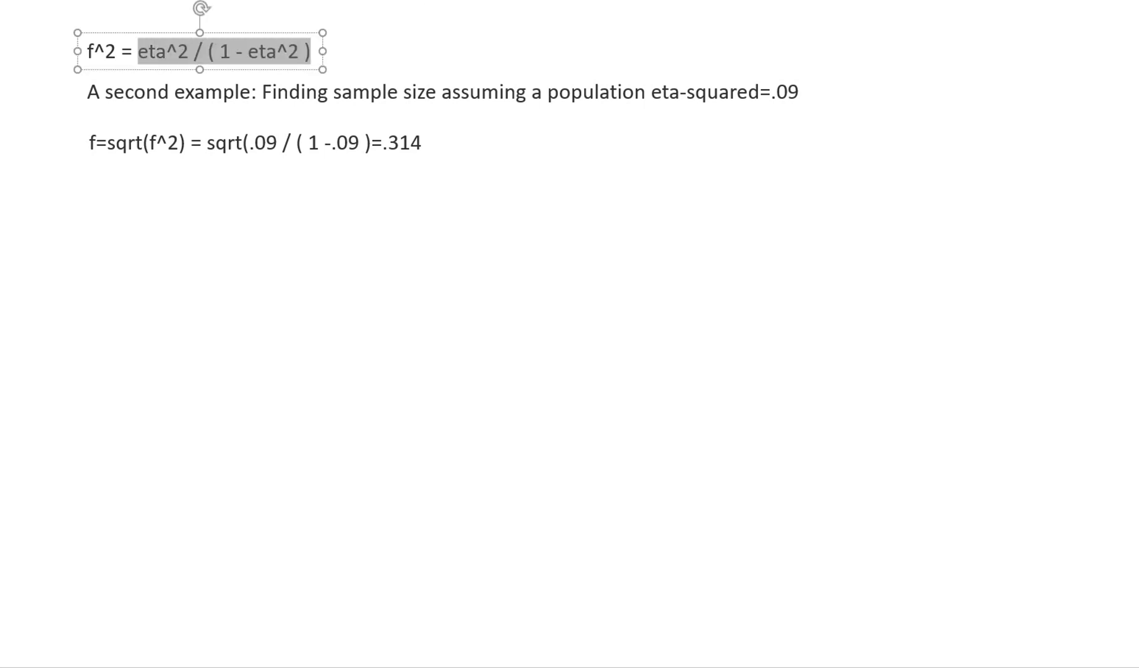
key(Escape)
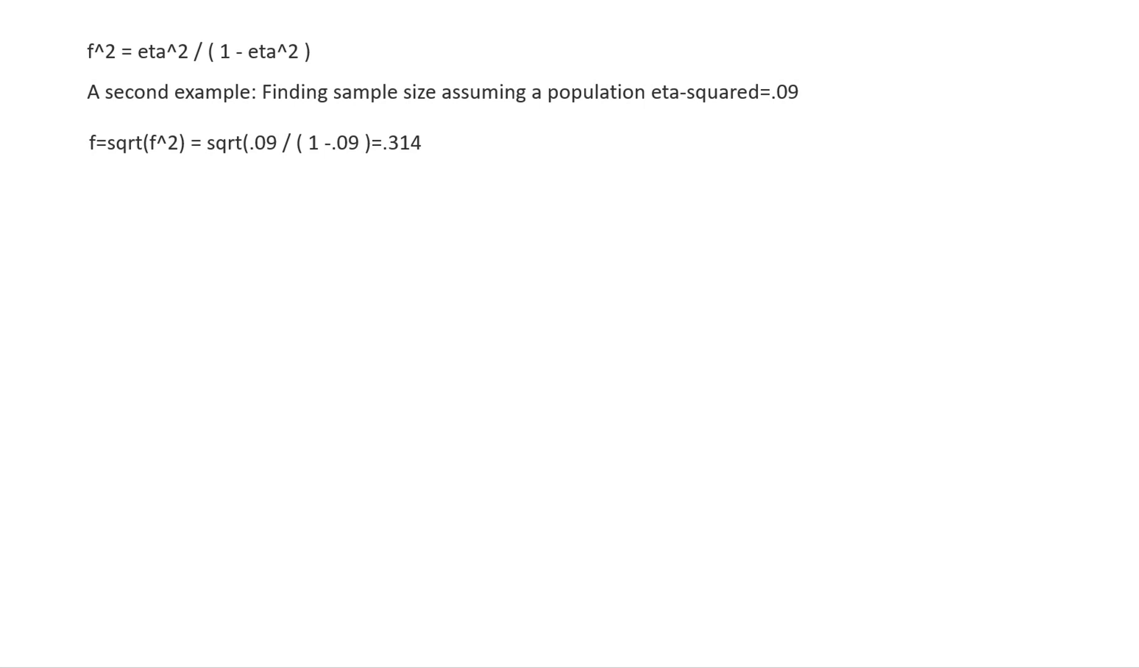
Step: Examine the worked calculation of f on the slide, covering the denominator, the square root and the result
drag(243, 143, 365, 143)
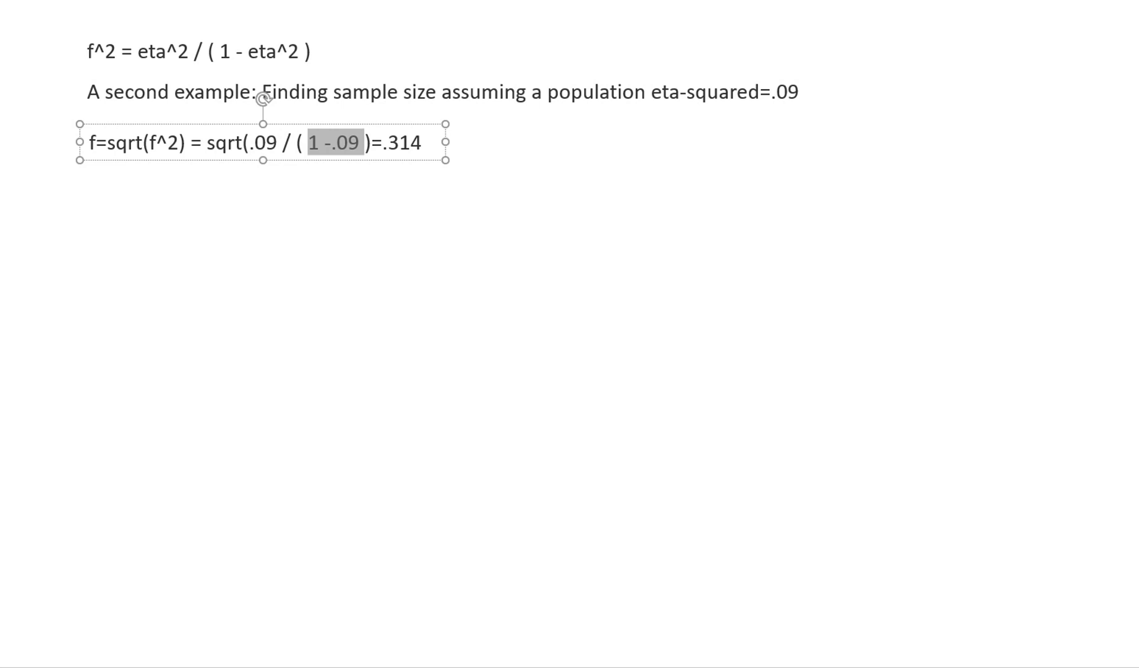
drag(207, 143, 242, 143)
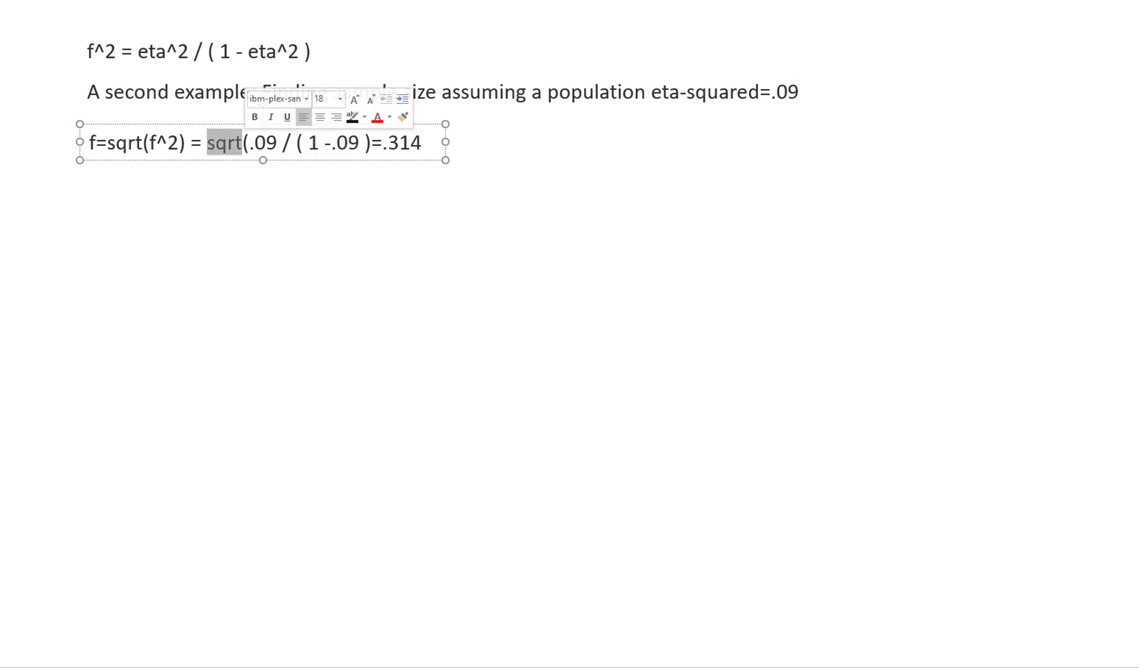
drag(364, 143, 422, 143)
click(495, 247)
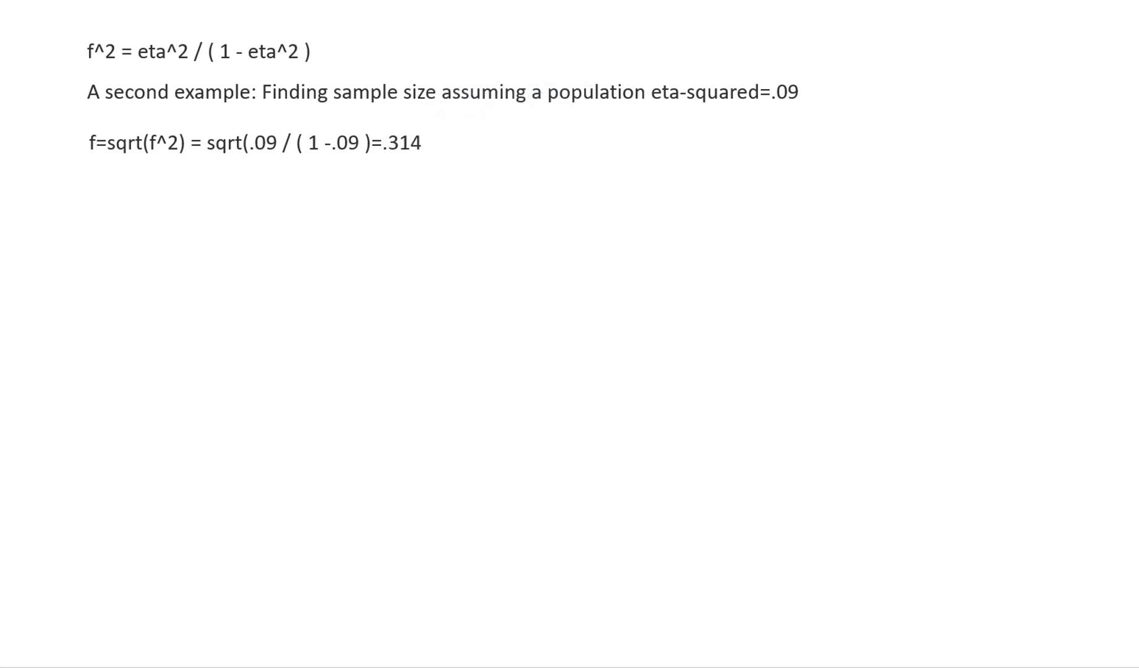
Step: Switch to G*Power, set the effect size f to .314 and recalculate the required sample size
key(alt+Tab)
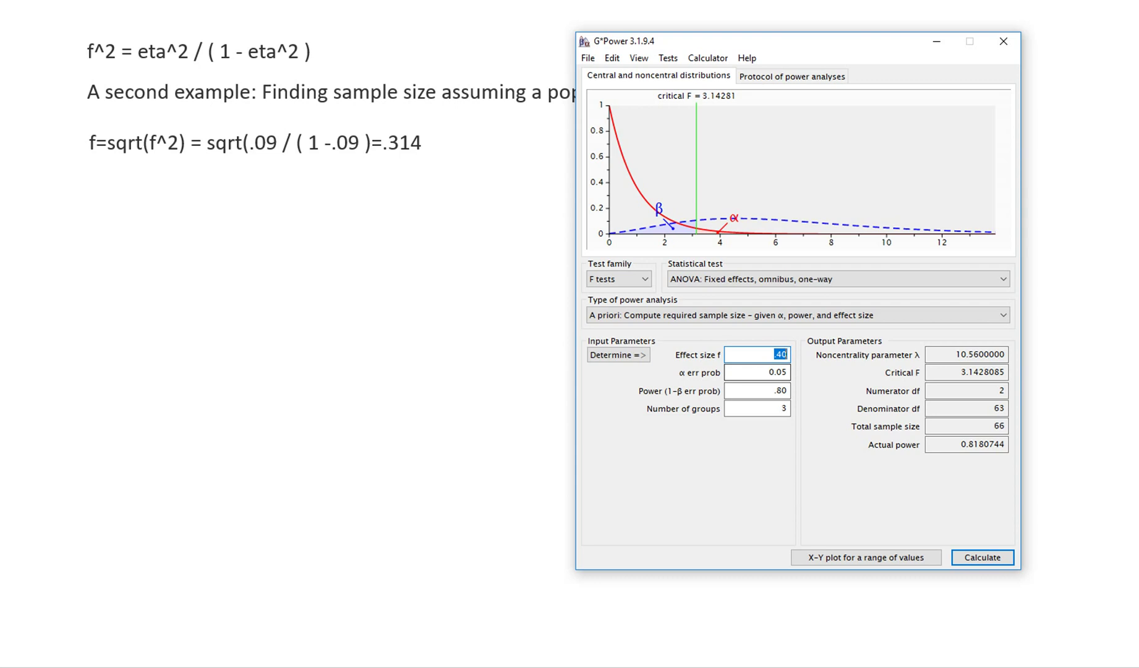
key(BackSpace)
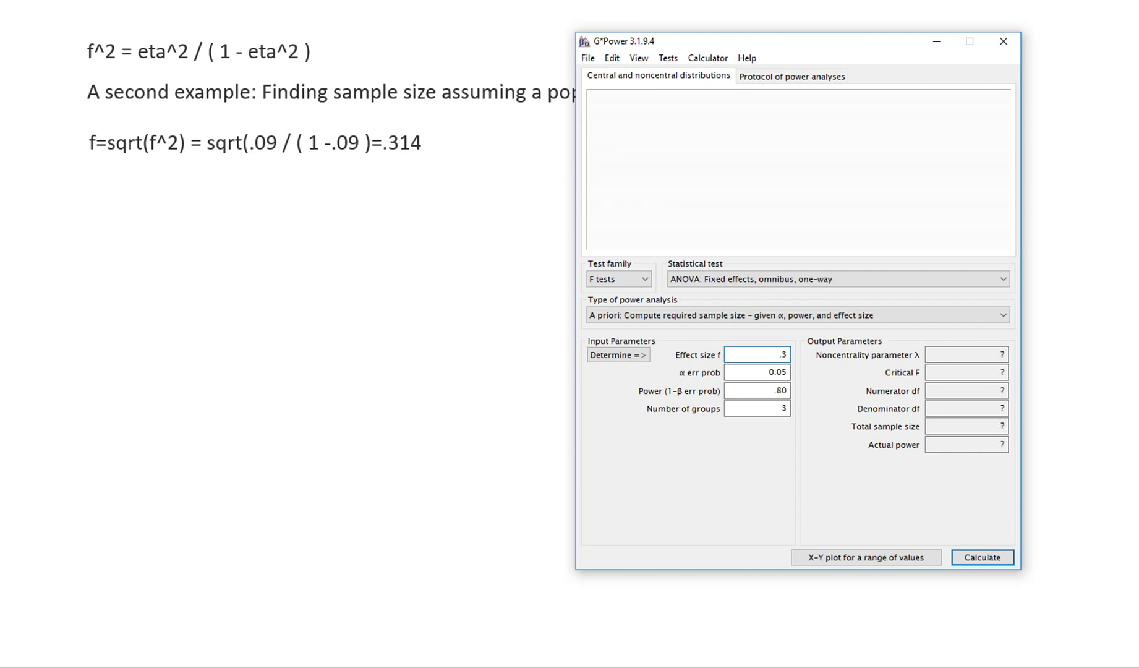
text(.314)
click(982, 556)
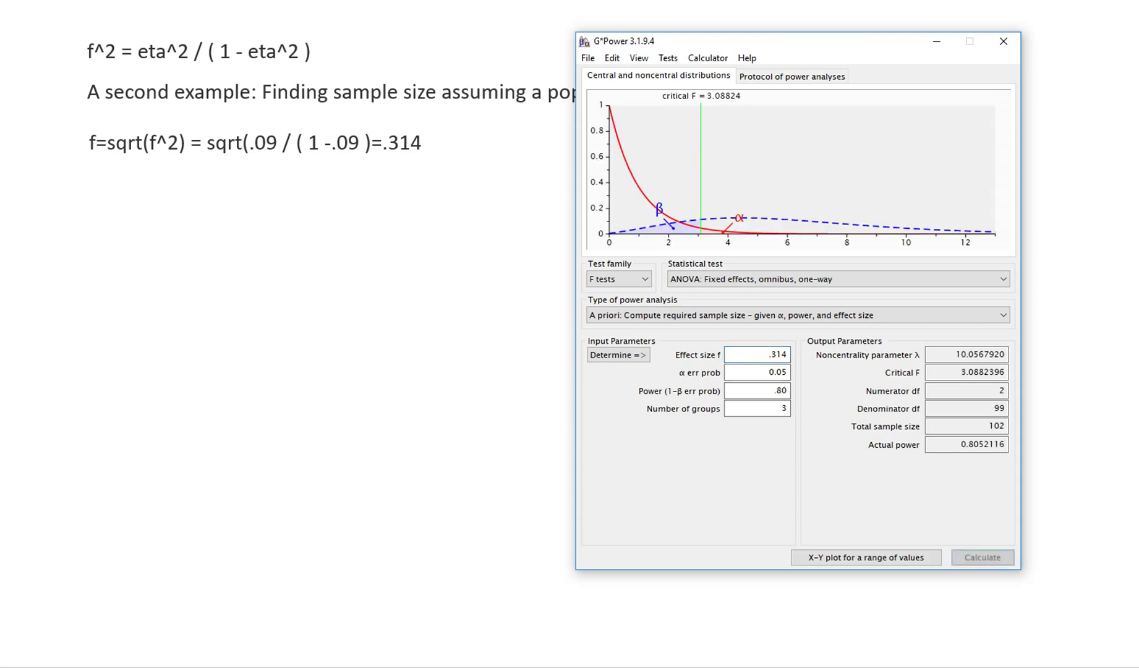
Step: Check the total sample size and the effect size f it is based on, and return to the formula slide
double_click(992, 426)
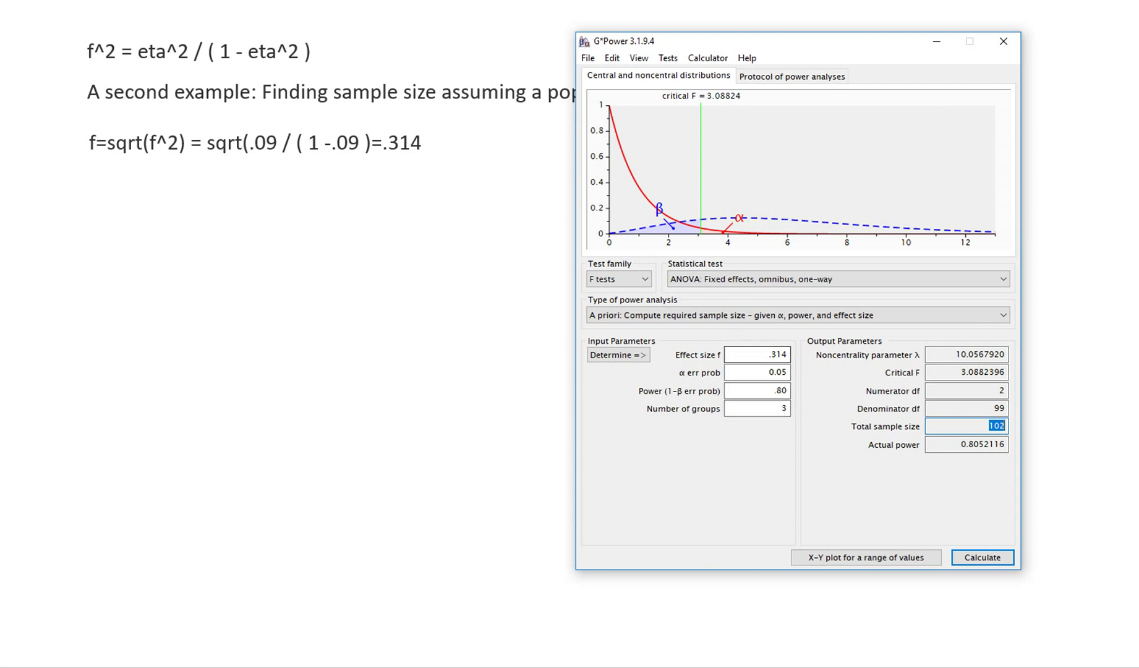
mouse_move(756, 354)
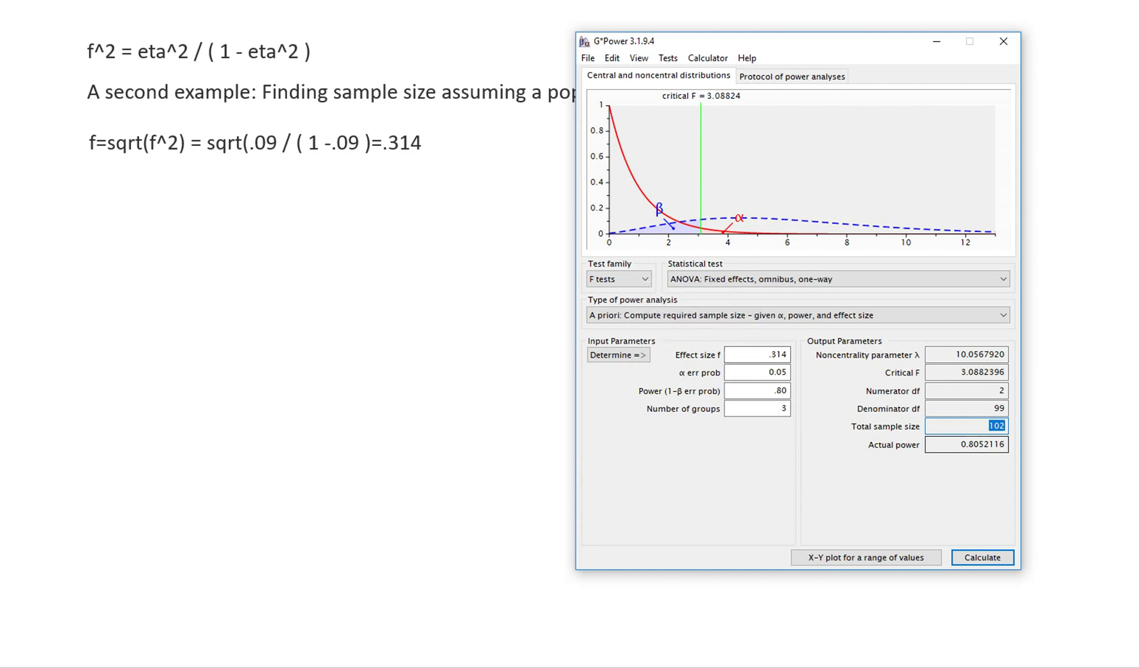
click(987, 425)
double_click(988, 426)
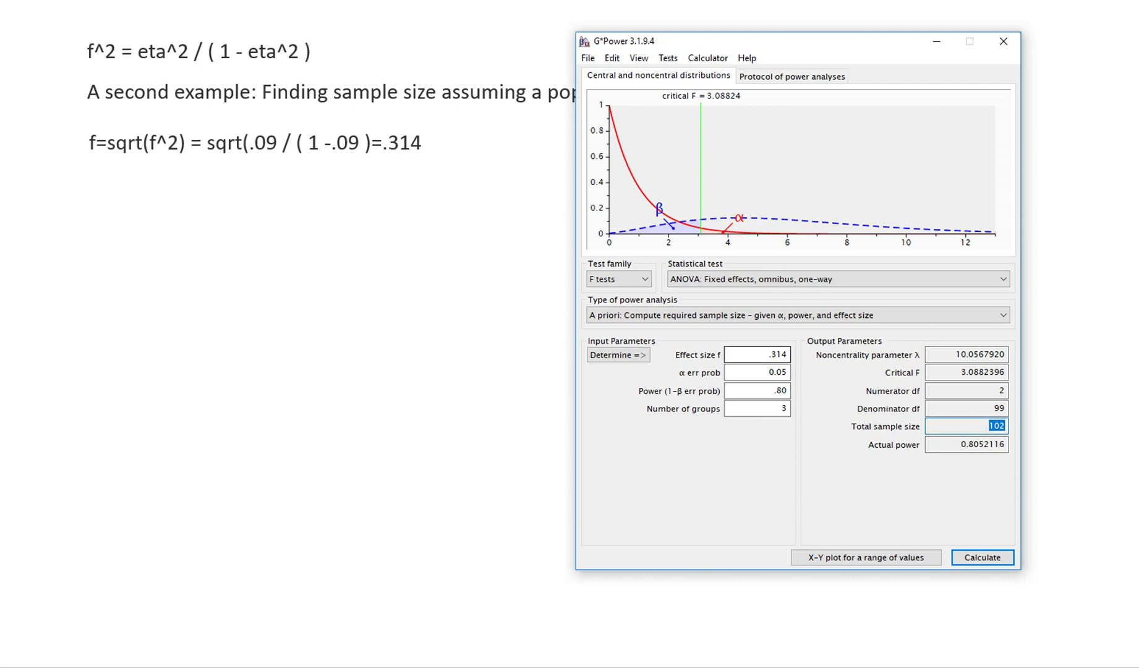
double_click(777, 354)
key(alt+Tab)
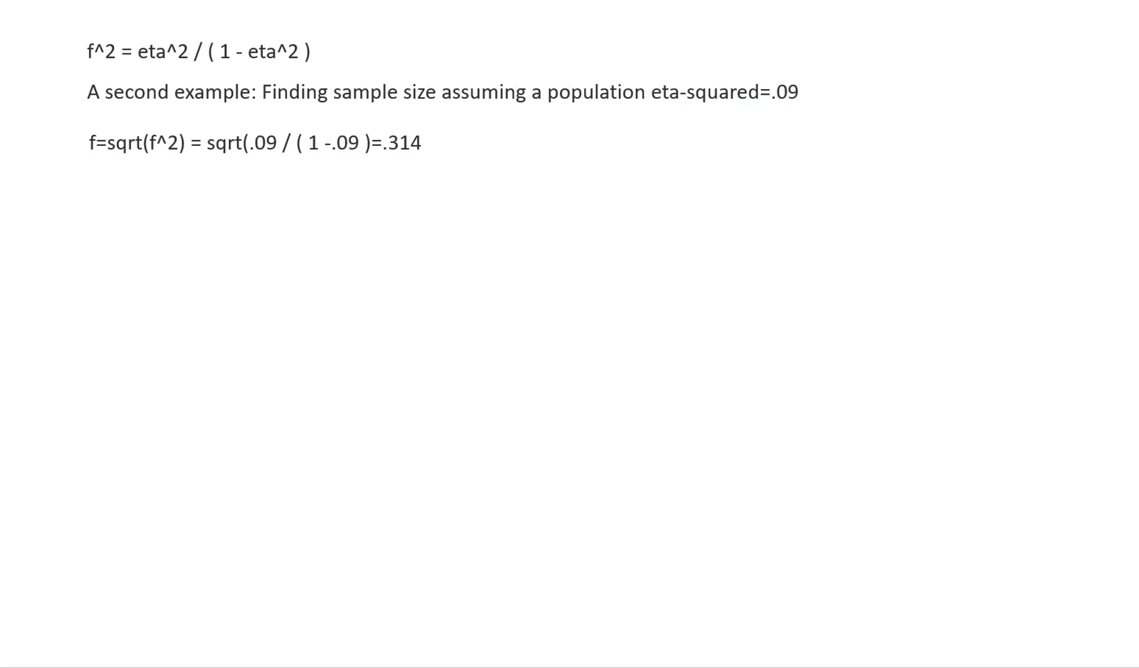